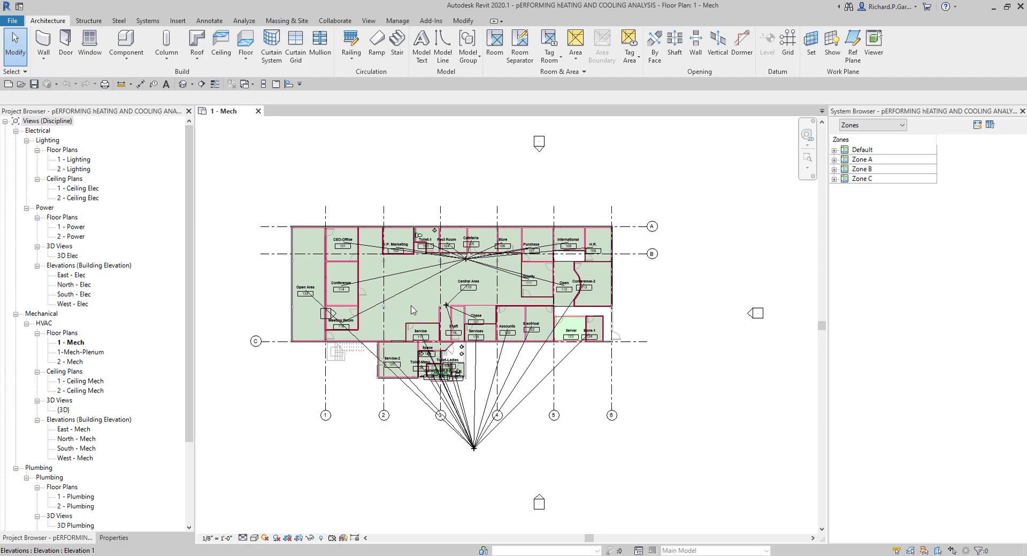
Hide the Reference Lines, Interior Fill and Color Fill subcategories of HVAC Zones in the 1 - Mech floor plan.
scroll(307, 309, up, 4)
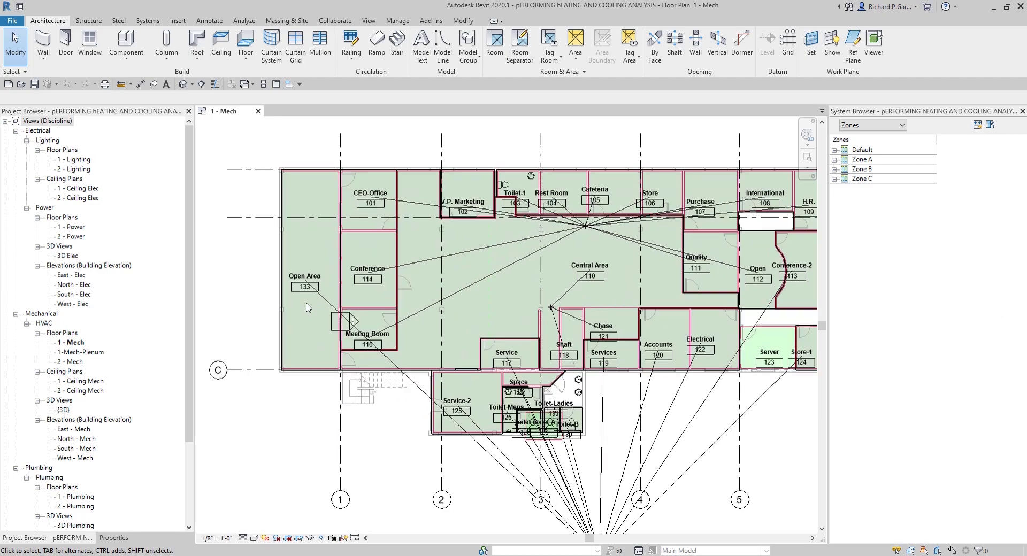
scroll(374, 335, down, 2)
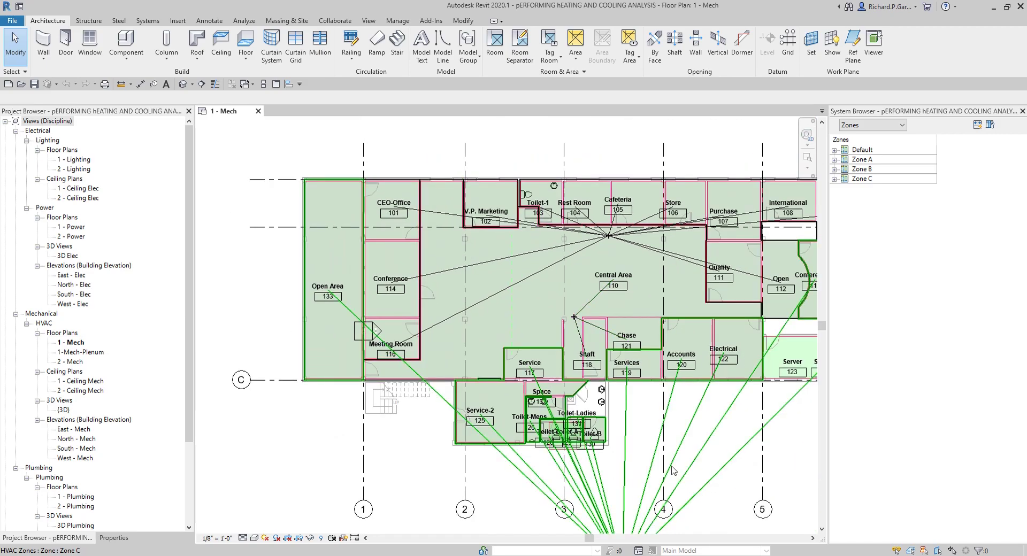
middle_drag(583, 380, 545, 370)
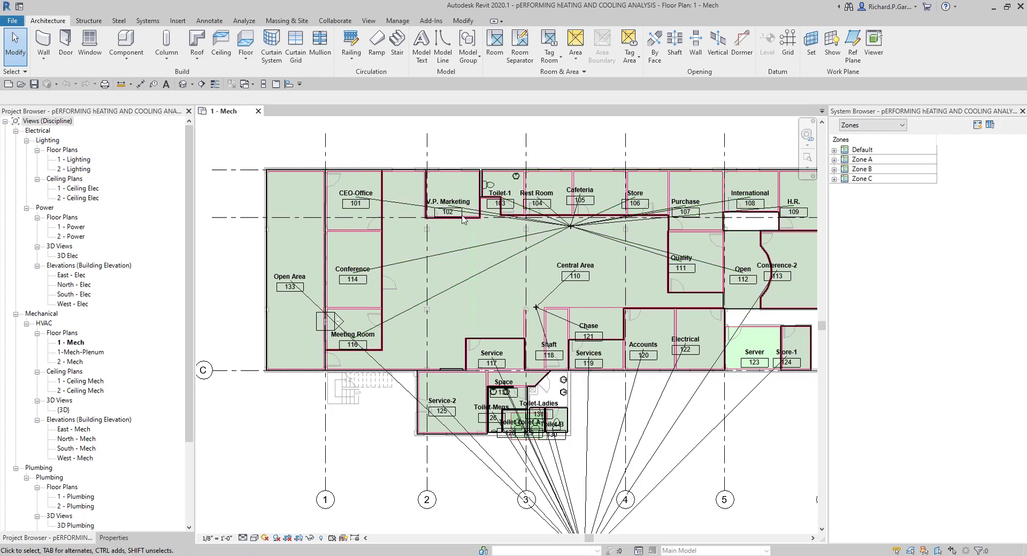
key(v)
key(g)
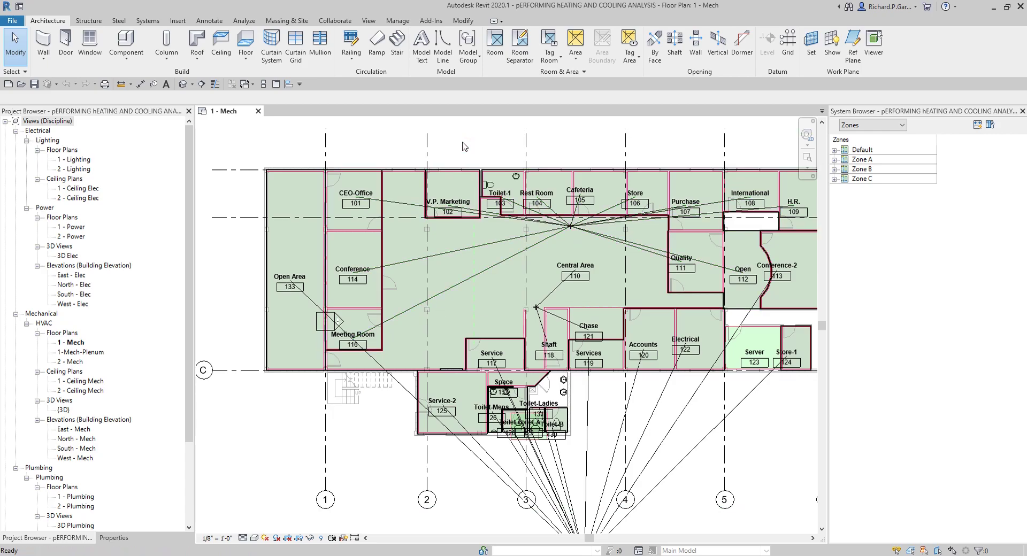
drag(758, 57, 554, 54)
click(459, 229)
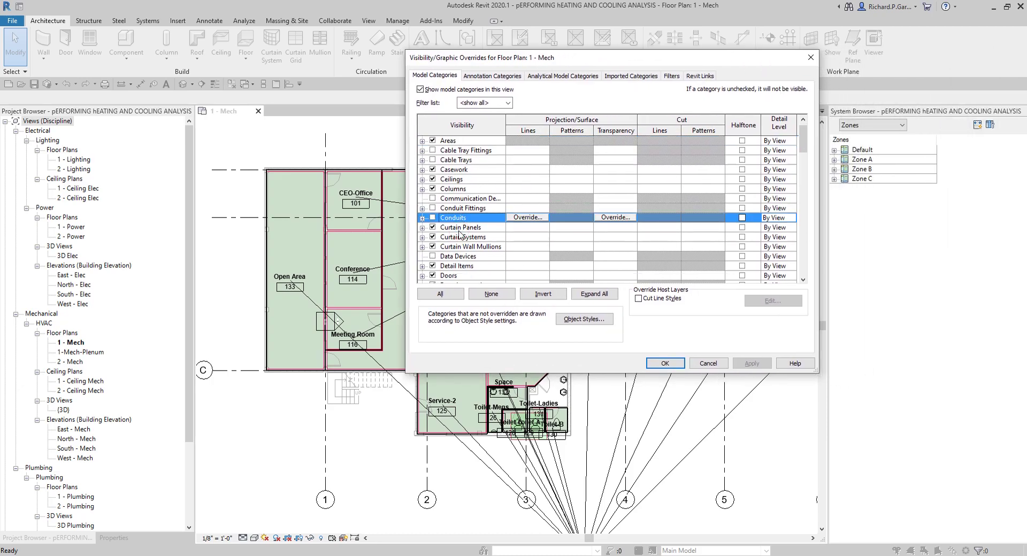
scroll(459, 234, down, 7)
click(456, 238)
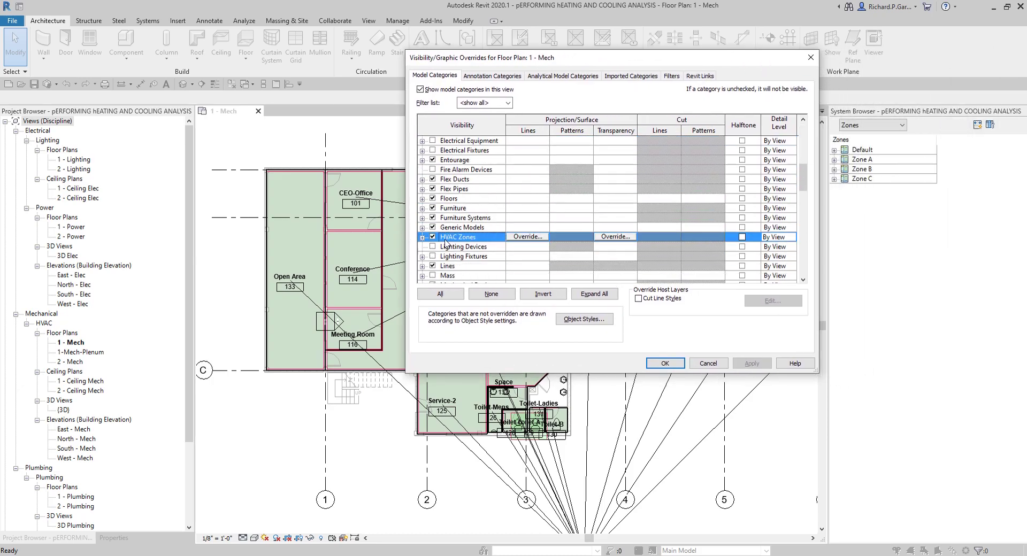
click(423, 237)
scroll(479, 250, down, 1)
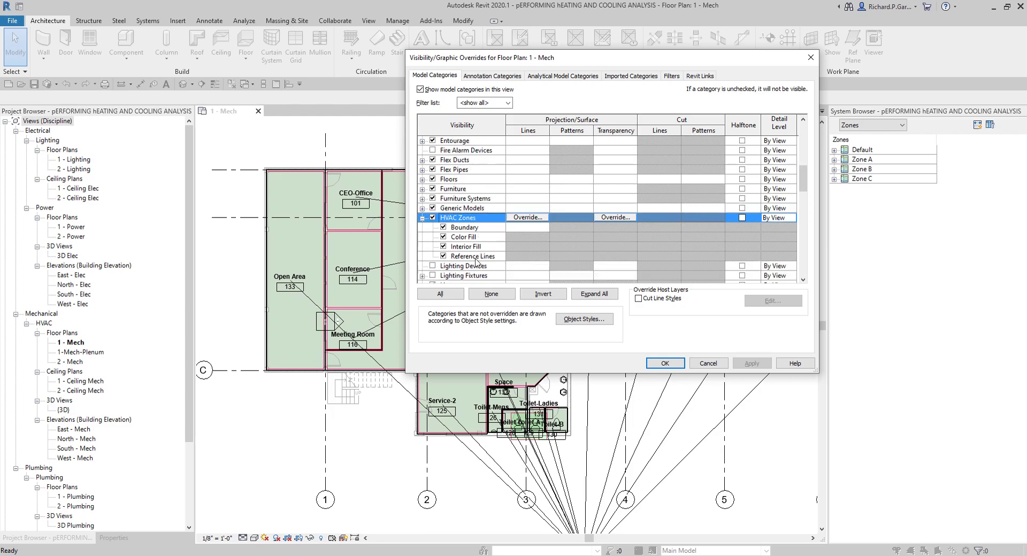
click(443, 257)
click(443, 246)
click(443, 237)
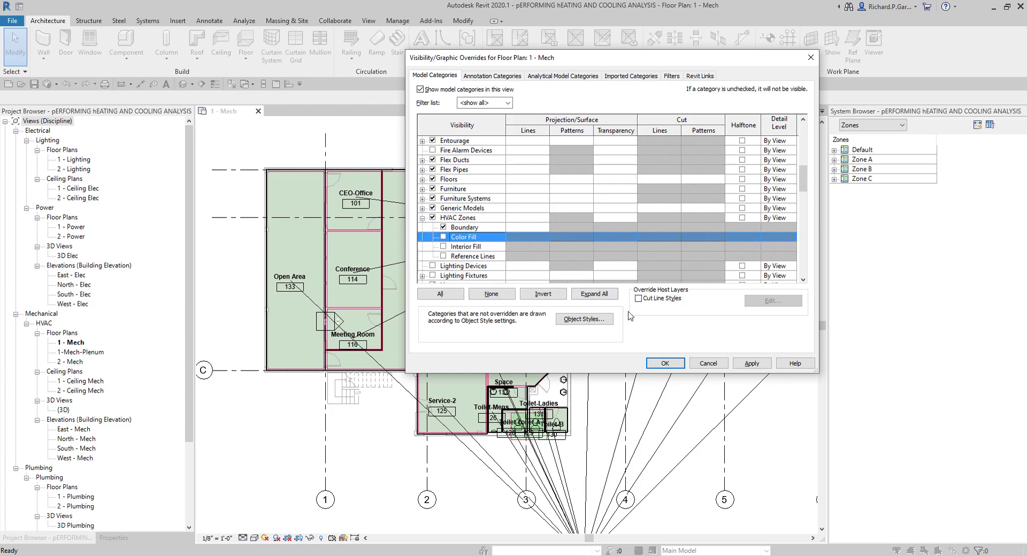
click(665, 364)
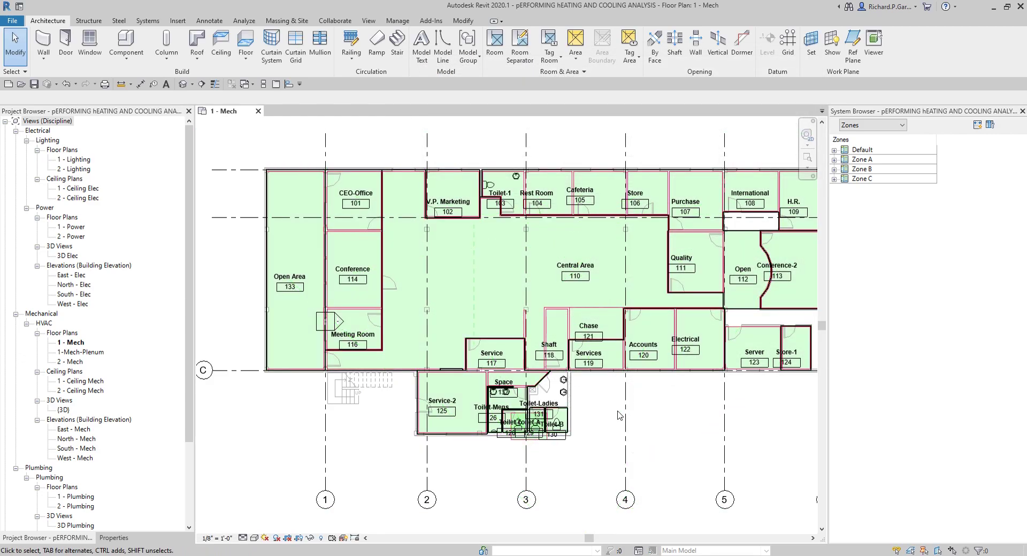
Open the energy settings from the project information.
scroll(619, 398, down, 1)
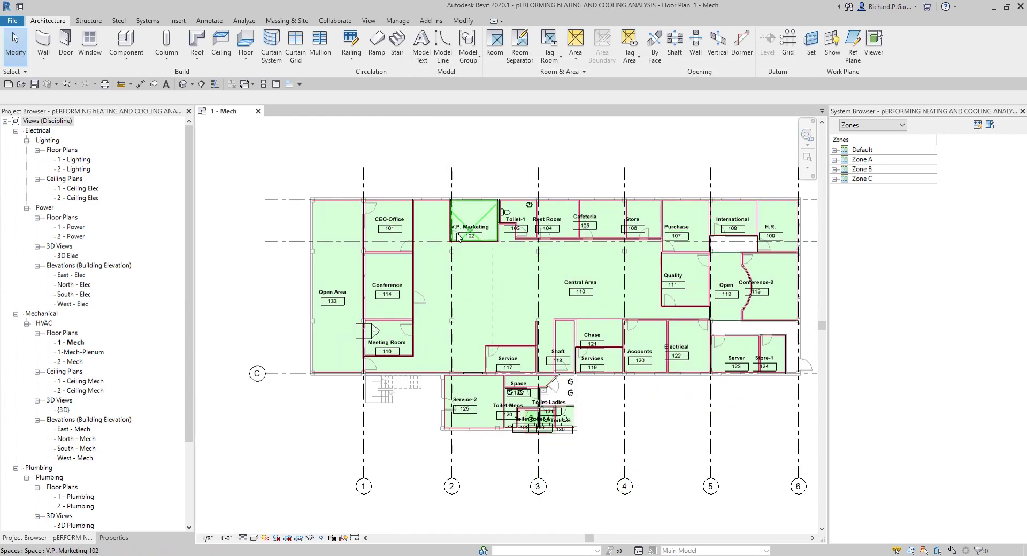
middle_drag(729, 447, 711, 440)
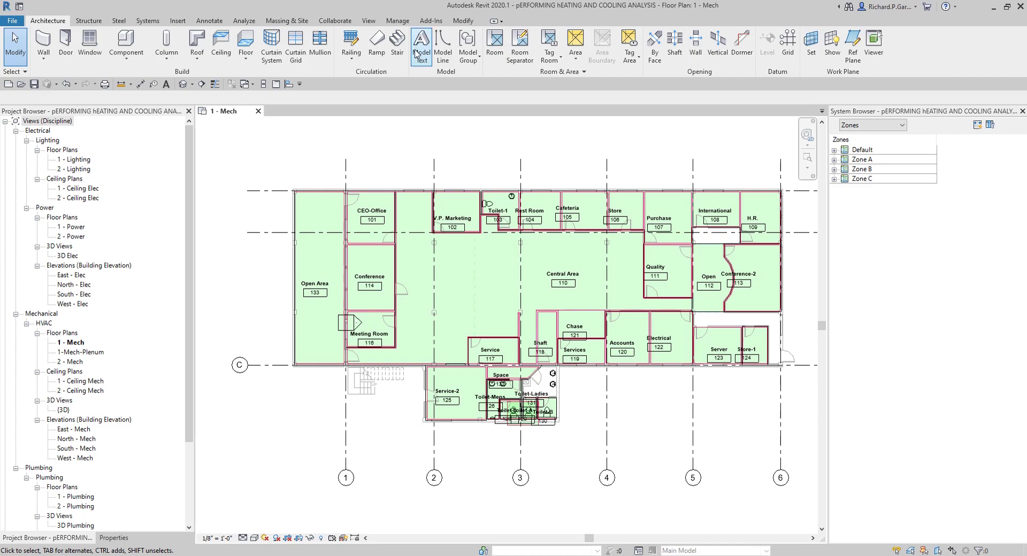
click(398, 21)
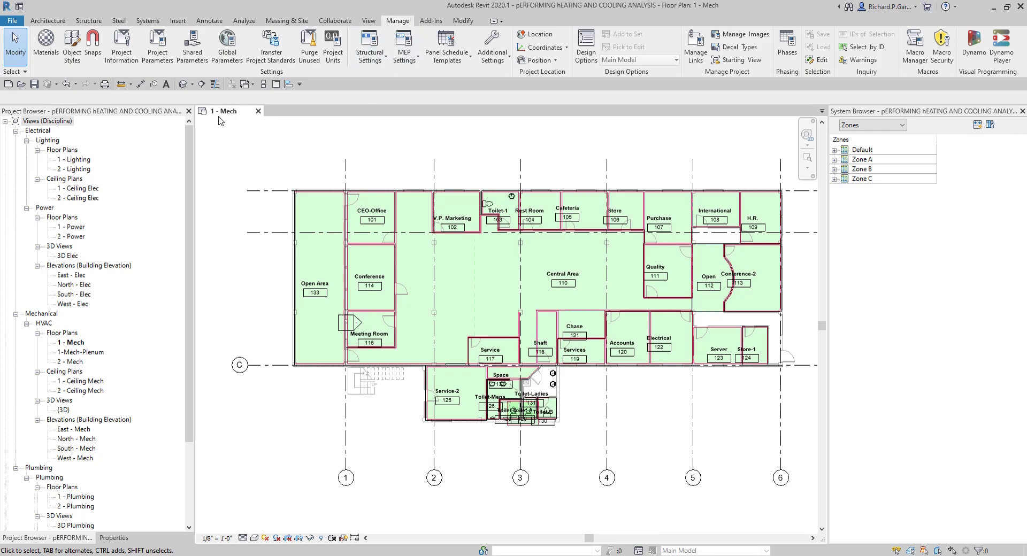
click(124, 50)
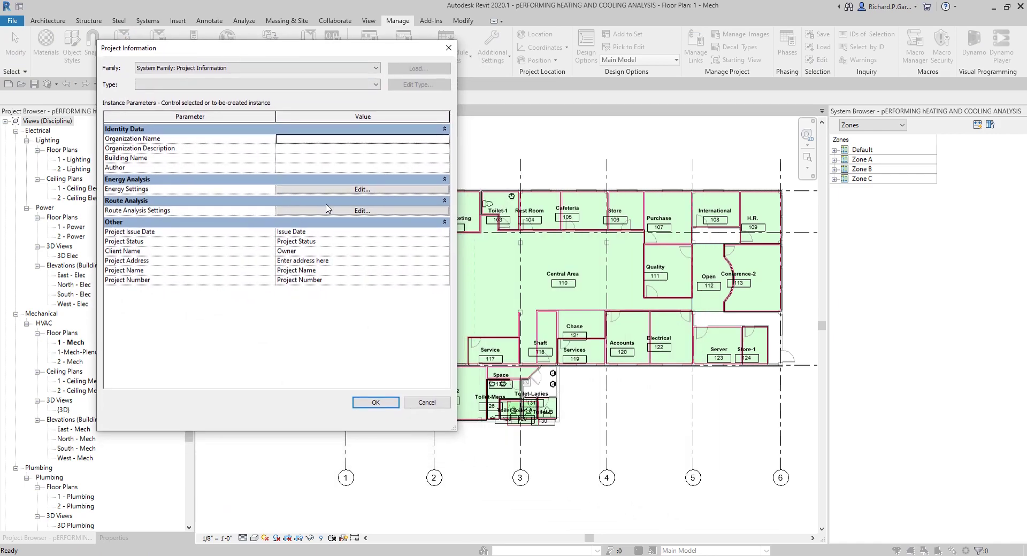
click(314, 194)
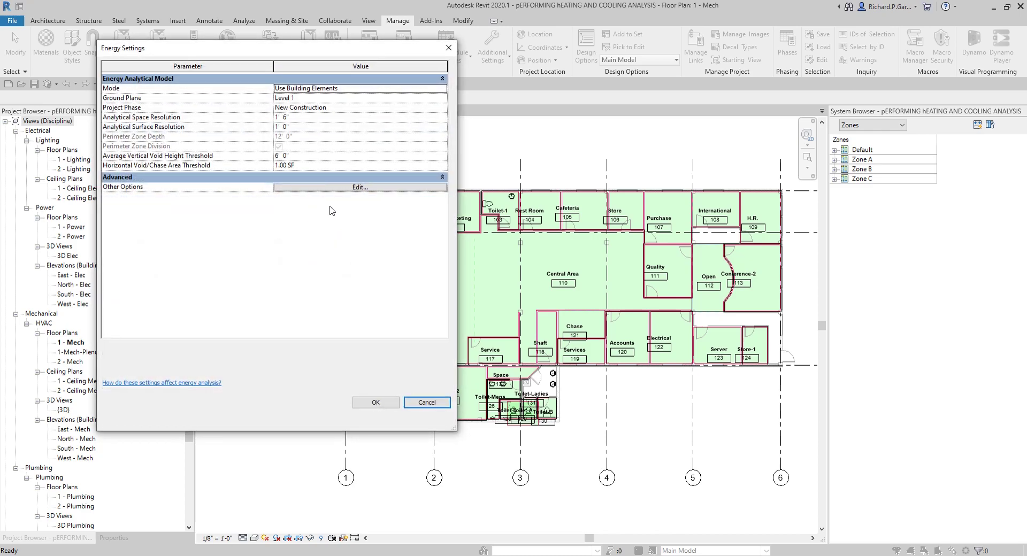
Review the building type choices in the advanced energy settings and leave without saving changes.
click(316, 188)
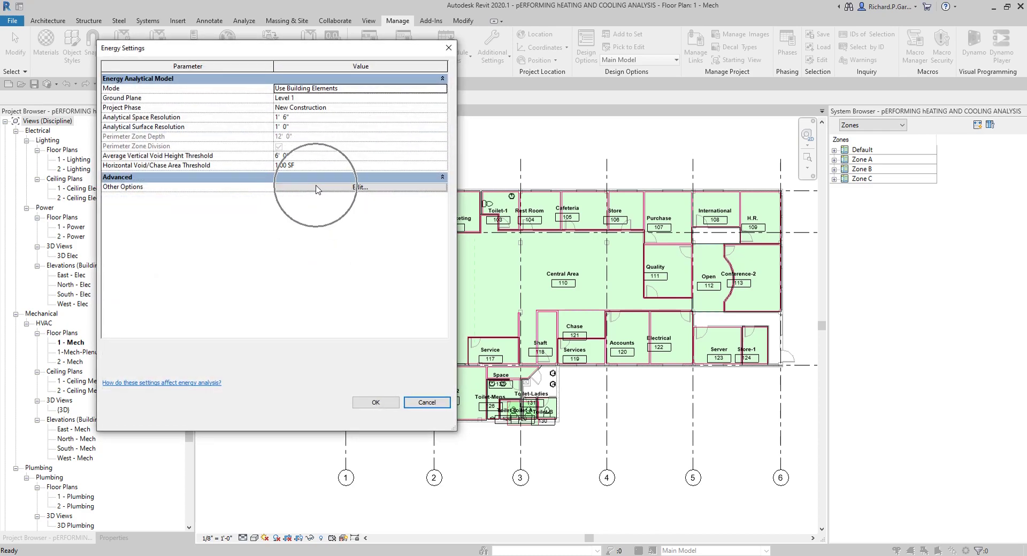
click(299, 161)
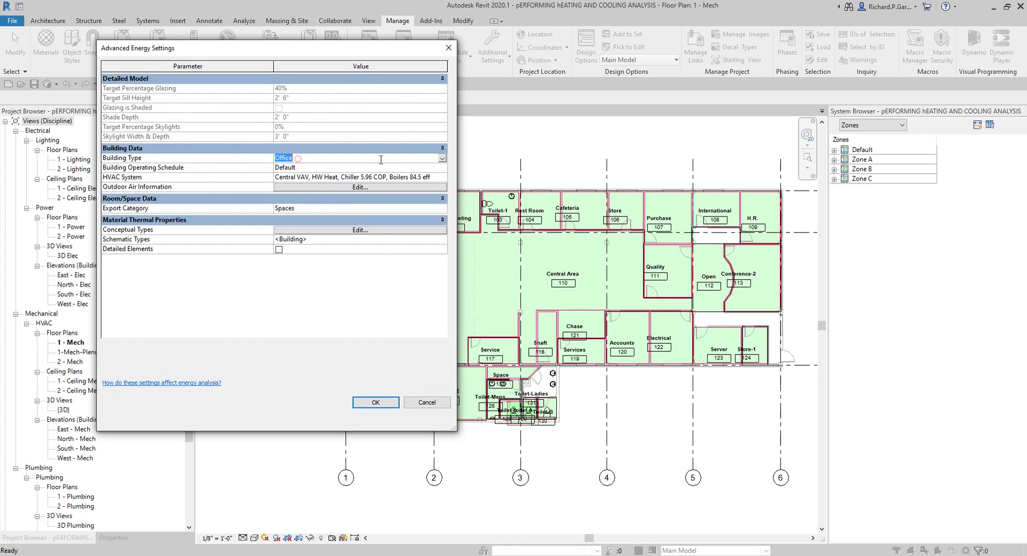
click(442, 158)
click(443, 158)
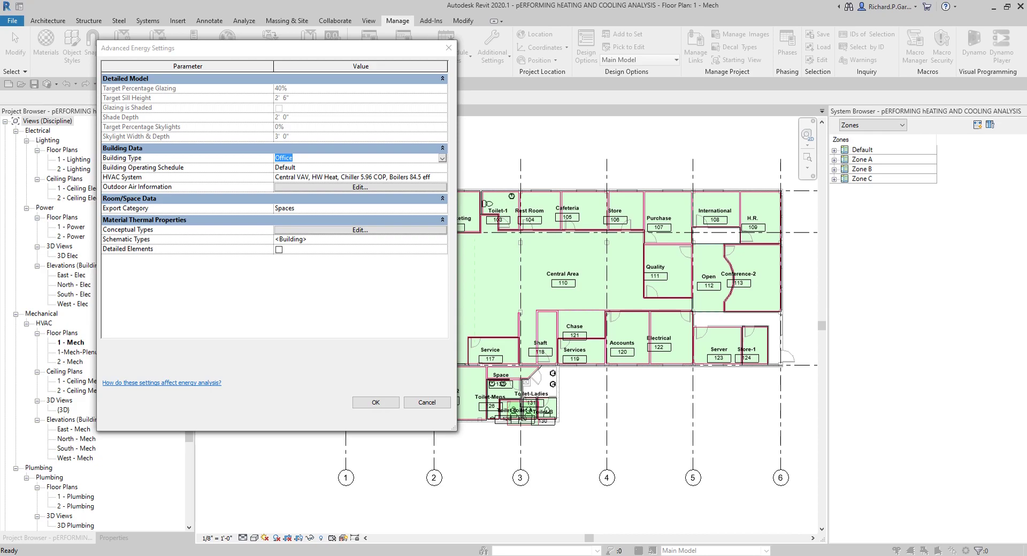
click(423, 405)
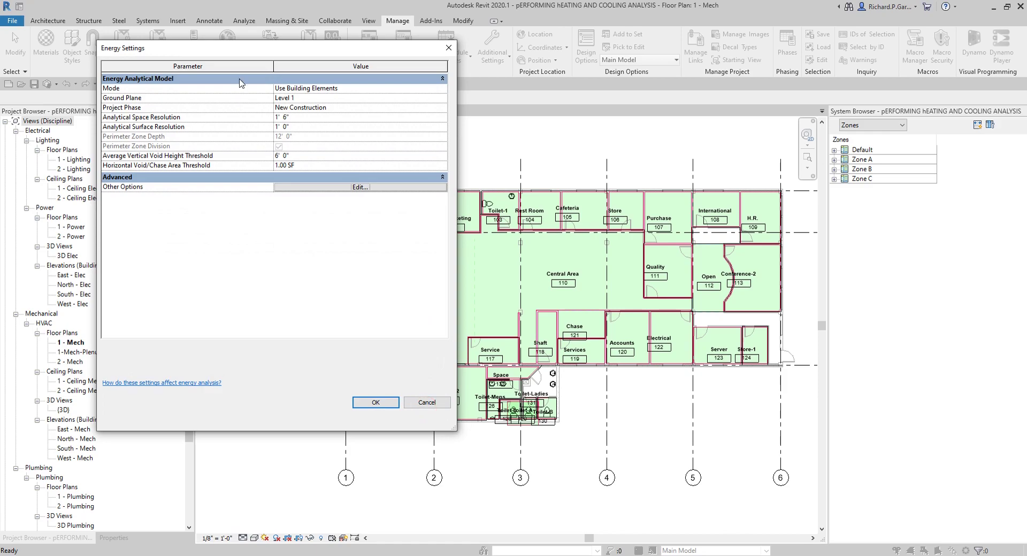
Set the energy analytical model mode to Use Conceptual Masses and Building Elements and accept the energy settings and project information.
drag(248, 54, 426, 77)
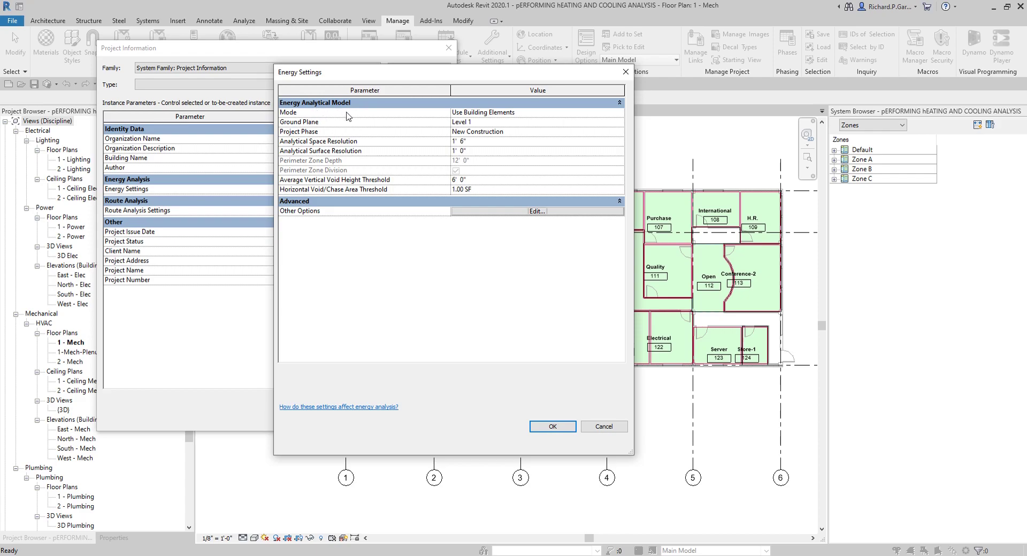
click(582, 113)
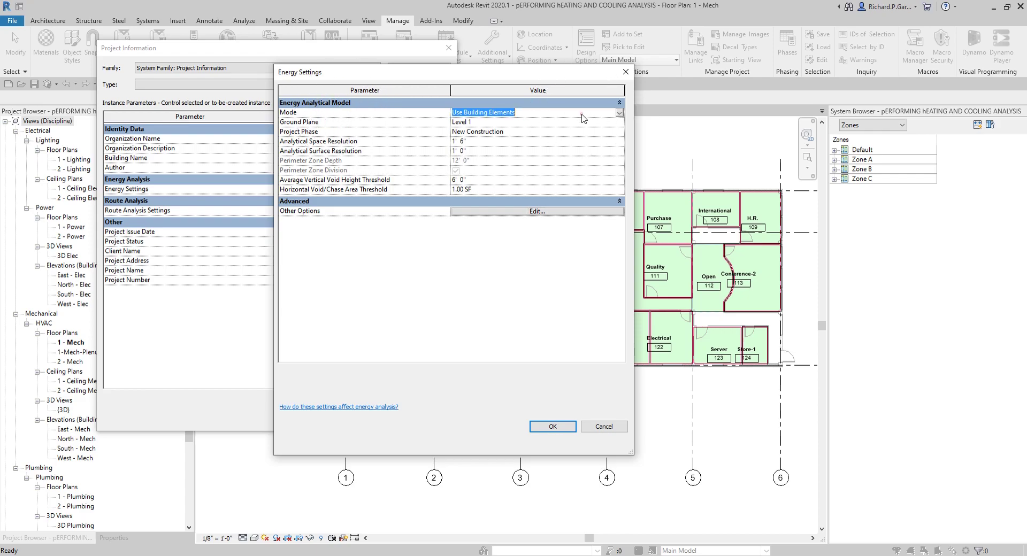
click(618, 113)
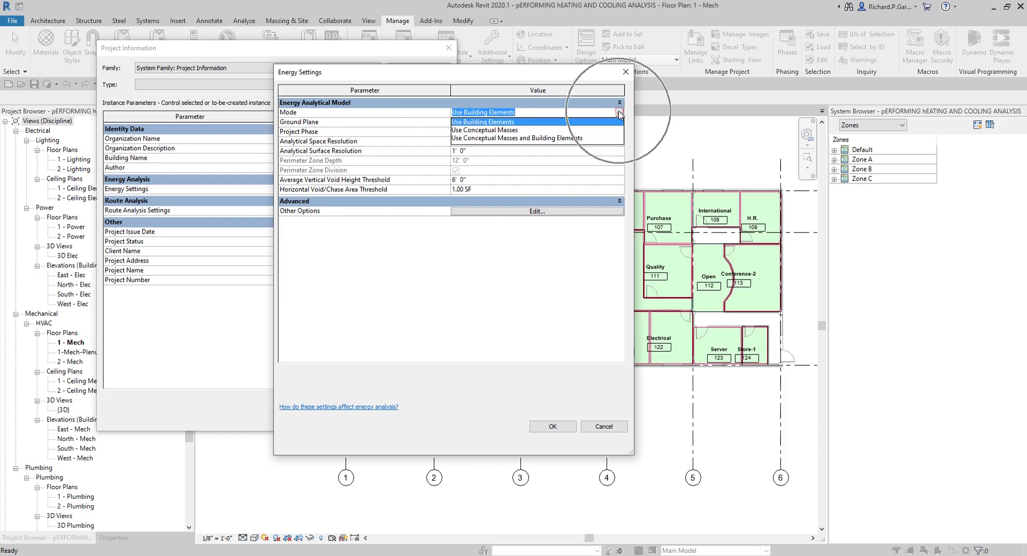
click(543, 139)
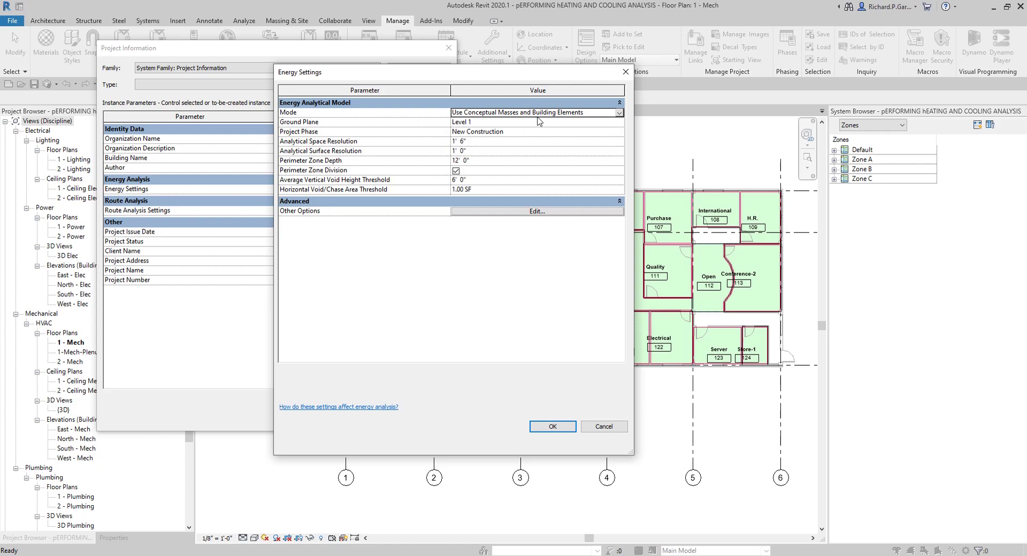
click(620, 113)
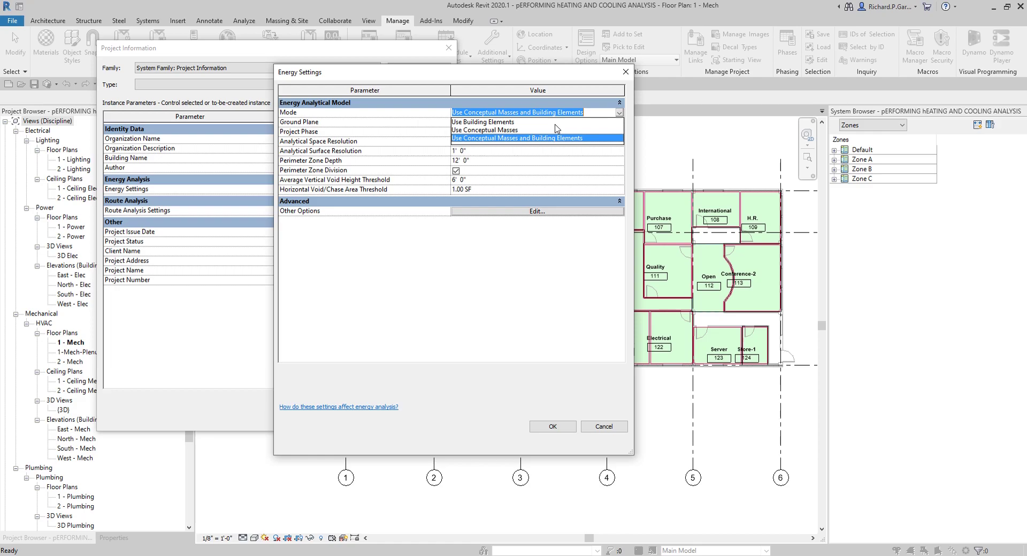
click(528, 138)
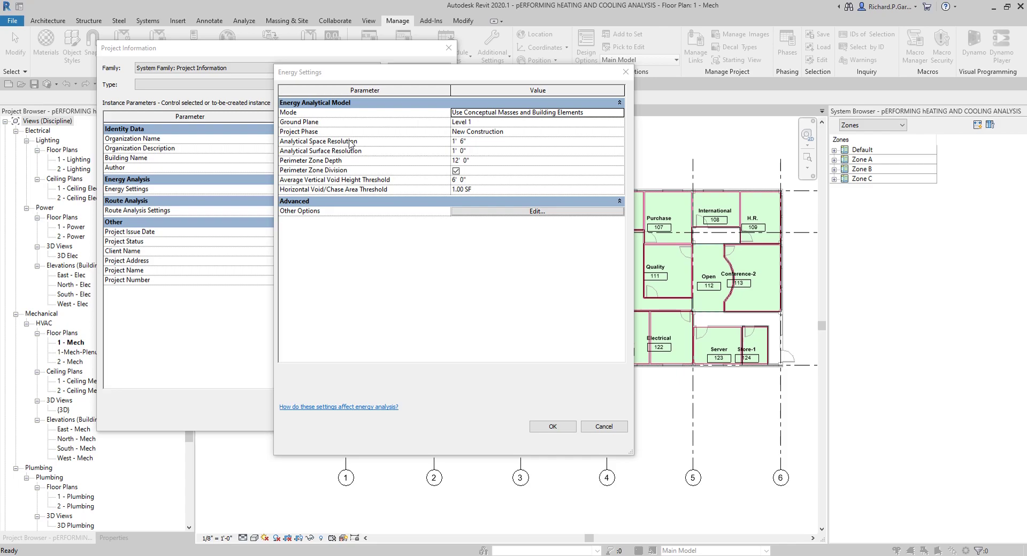
click(349, 141)
click(349, 142)
click(390, 174)
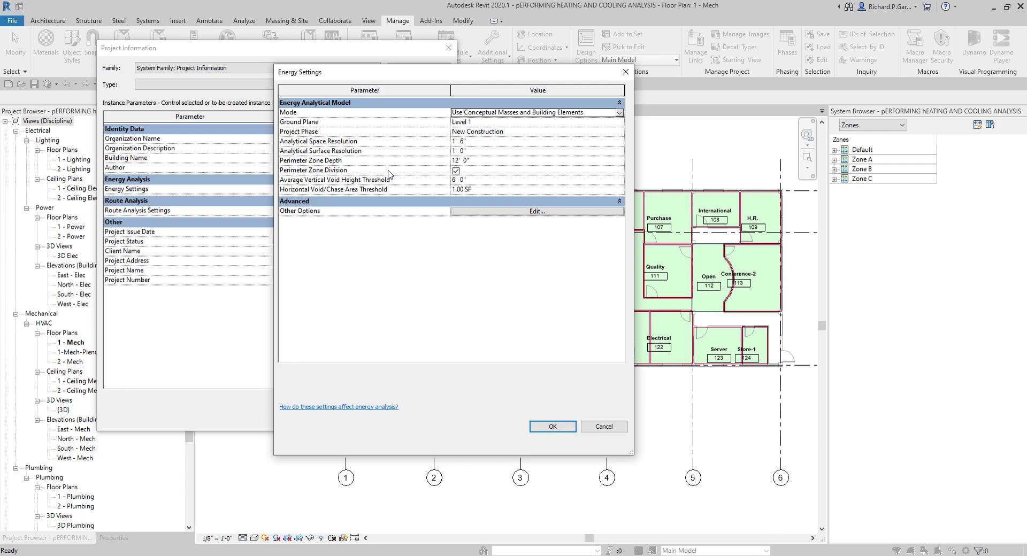
click(354, 163)
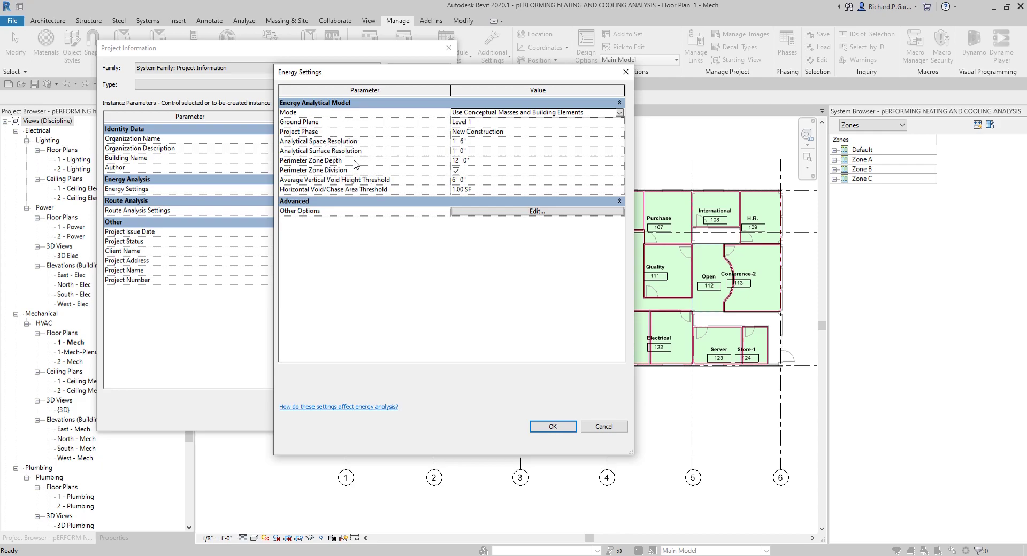
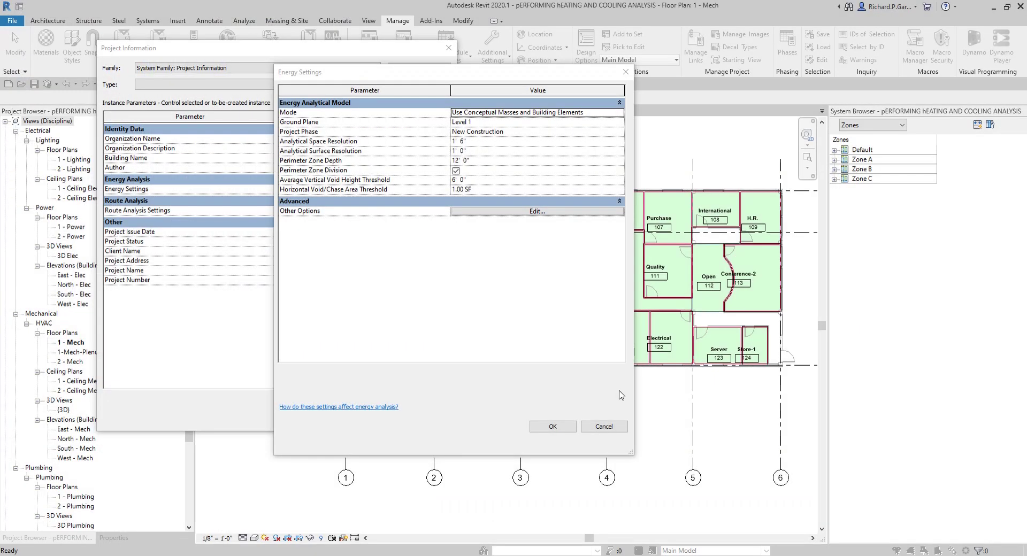
click(559, 428)
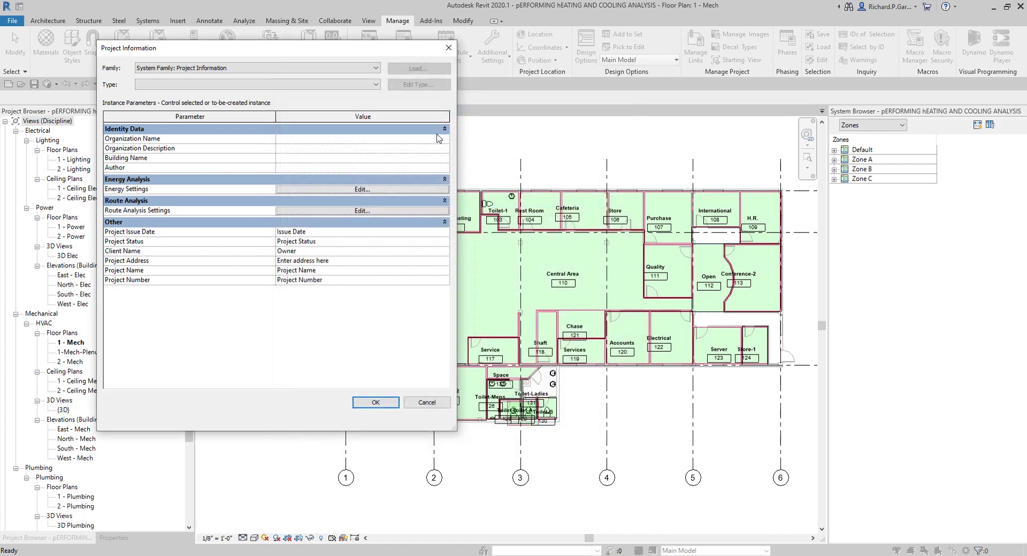
click(378, 404)
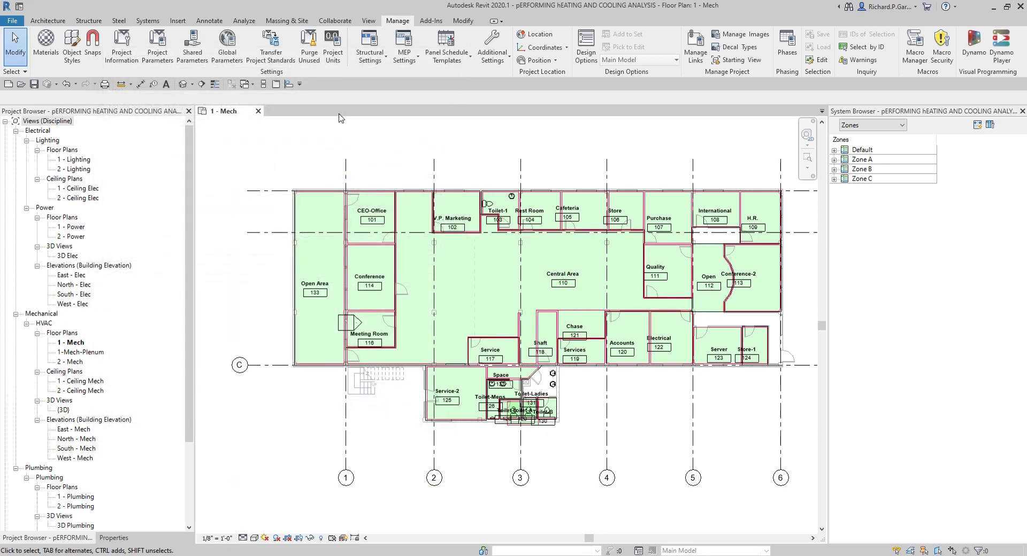
Open the project location from the heating and cooling loads settings and define it by the Default City List.
click(244, 21)
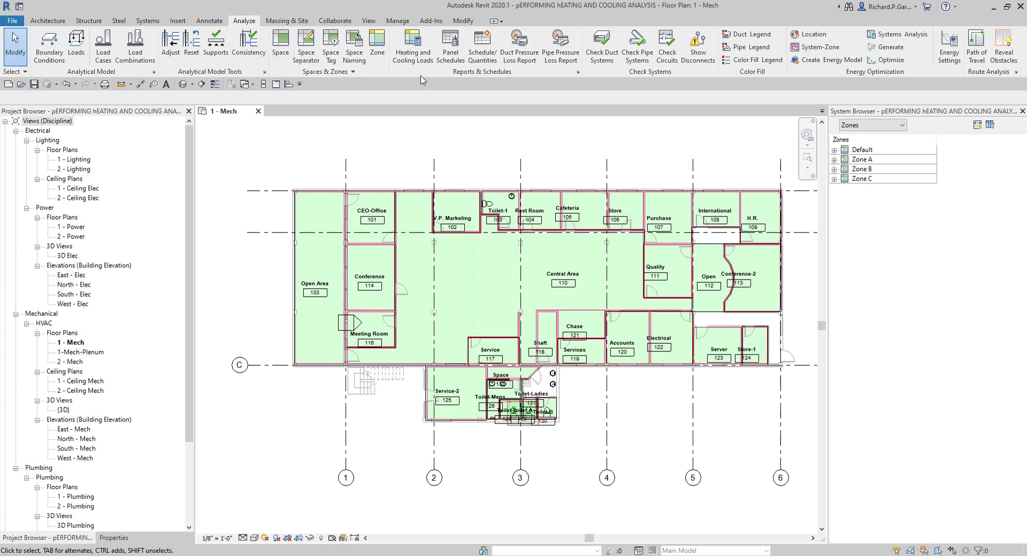
click(419, 56)
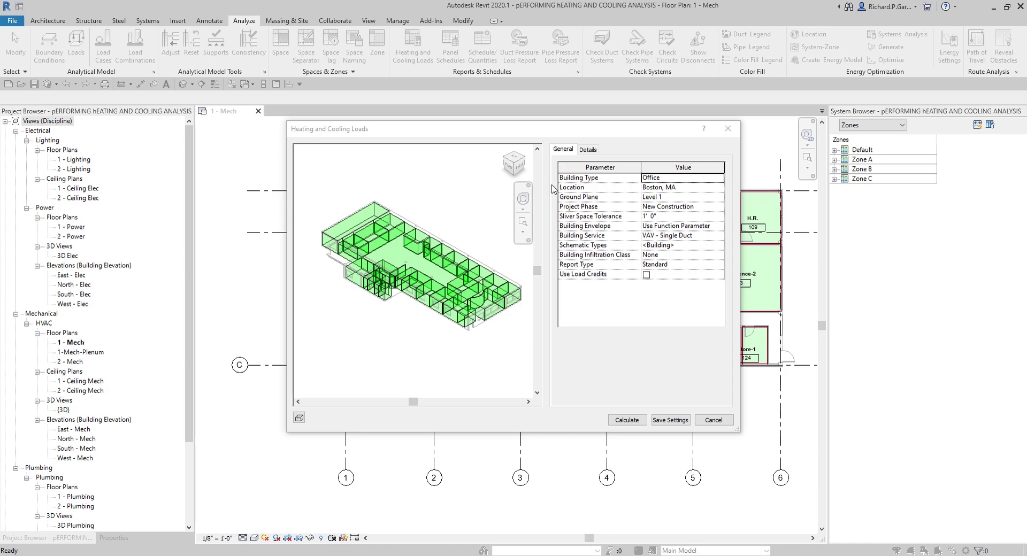
click(682, 188)
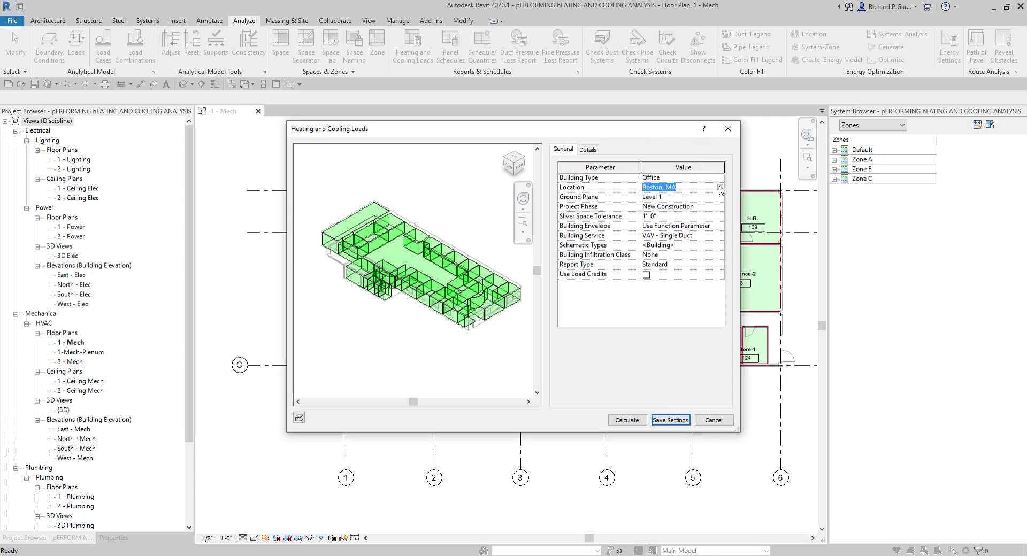
click(720, 188)
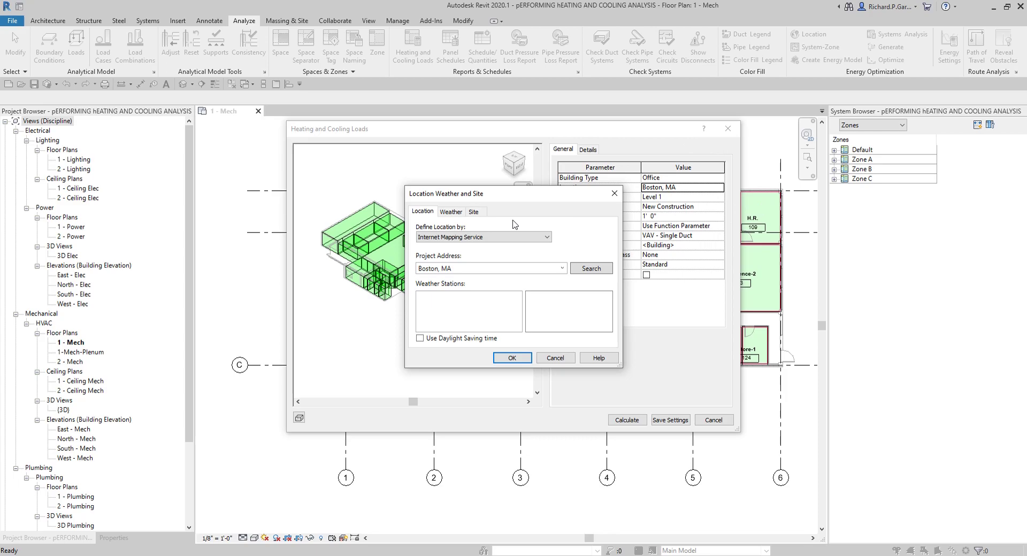
click(535, 237)
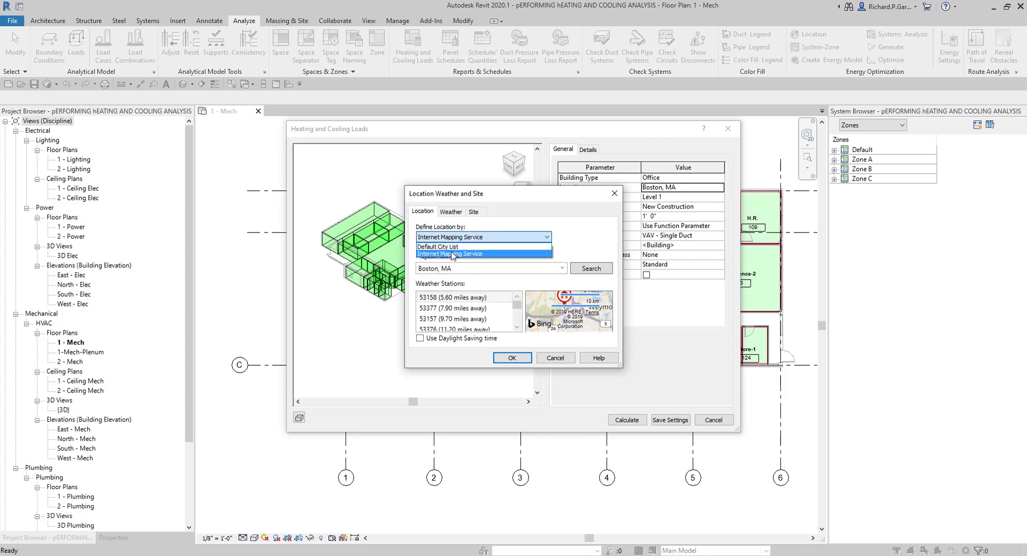
click(452, 247)
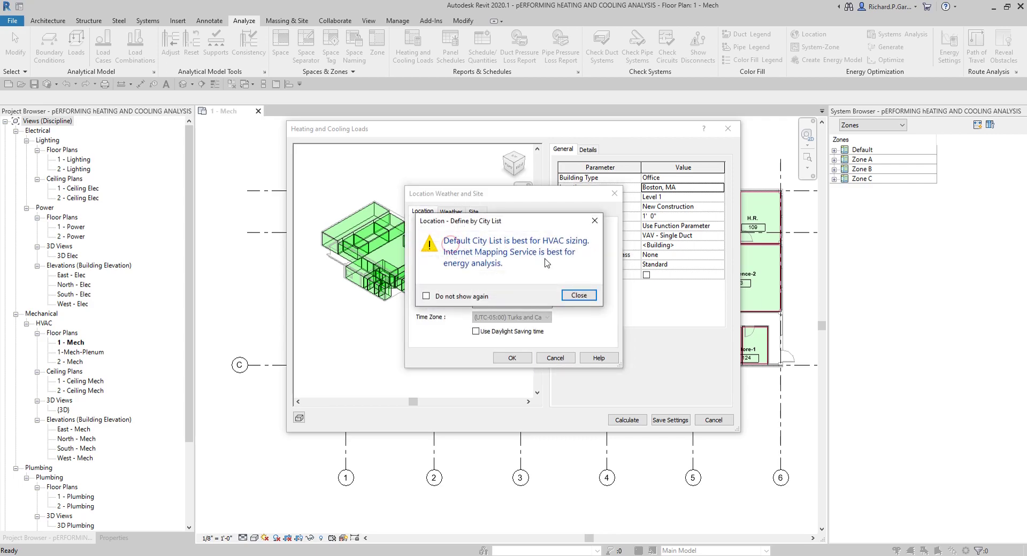
click(579, 294)
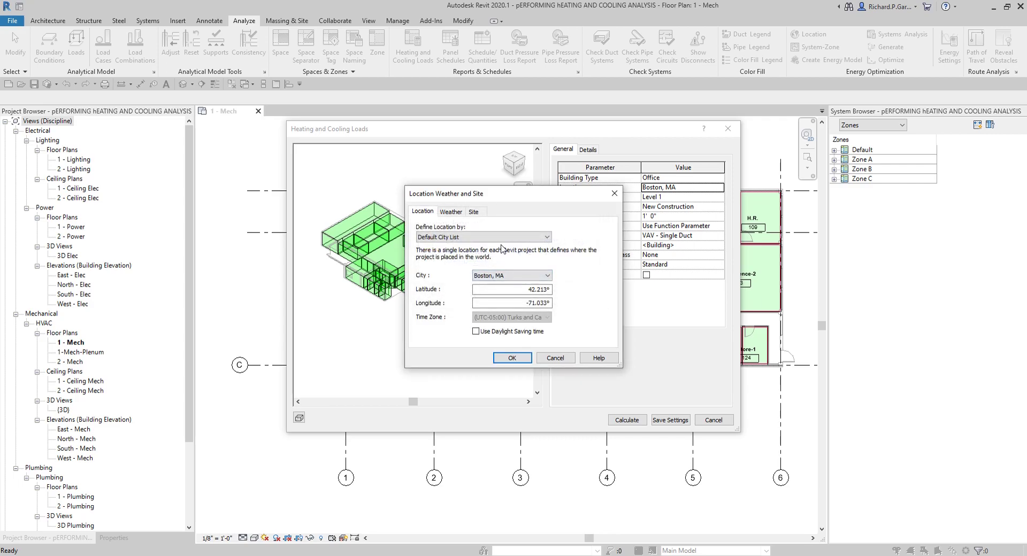
Set the project city to Indianapolis, IN and accept the location.
click(535, 276)
drag(568, 310, 571, 374)
scroll(514, 377, up, 2)
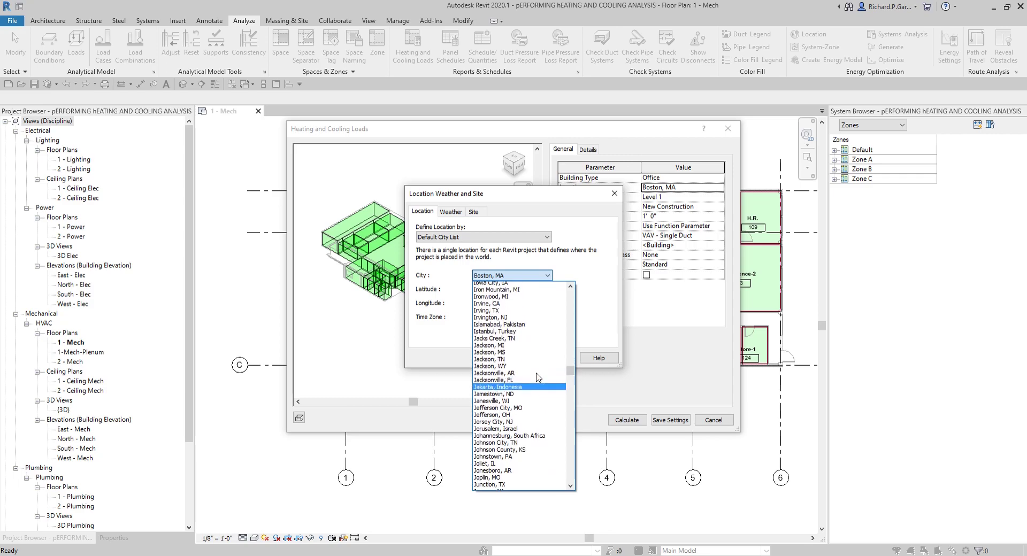
scroll(492, 313, up, 1)
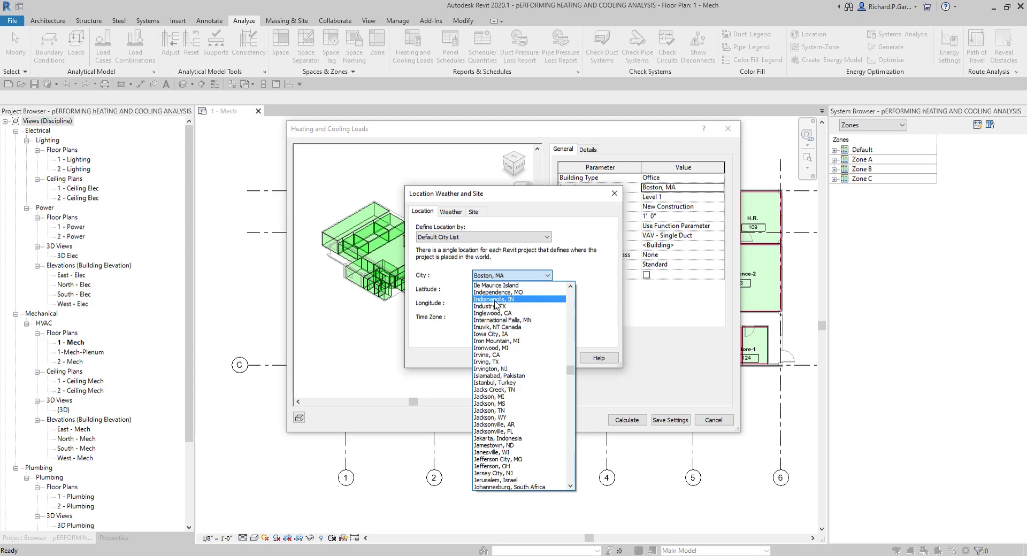
click(494, 301)
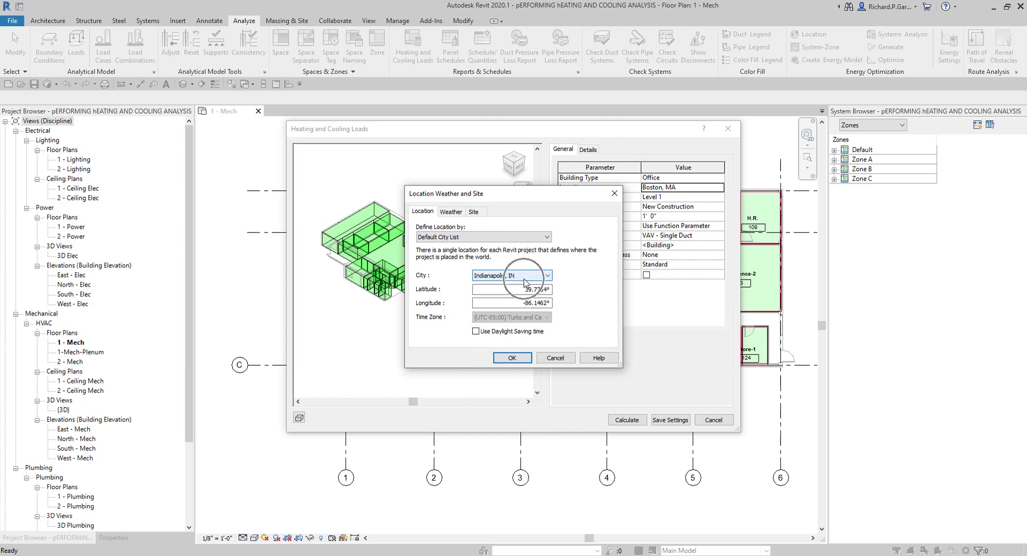
click(519, 359)
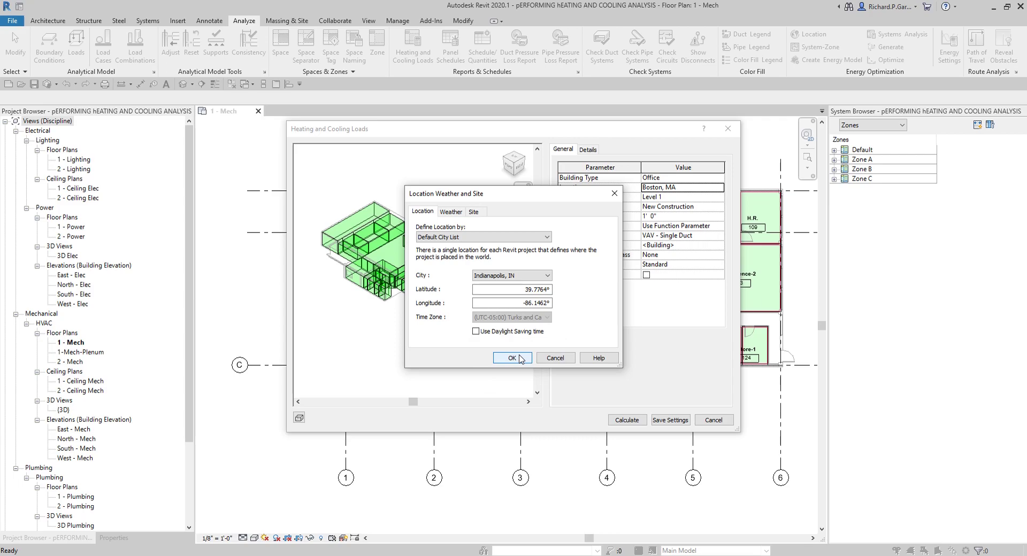
click(519, 358)
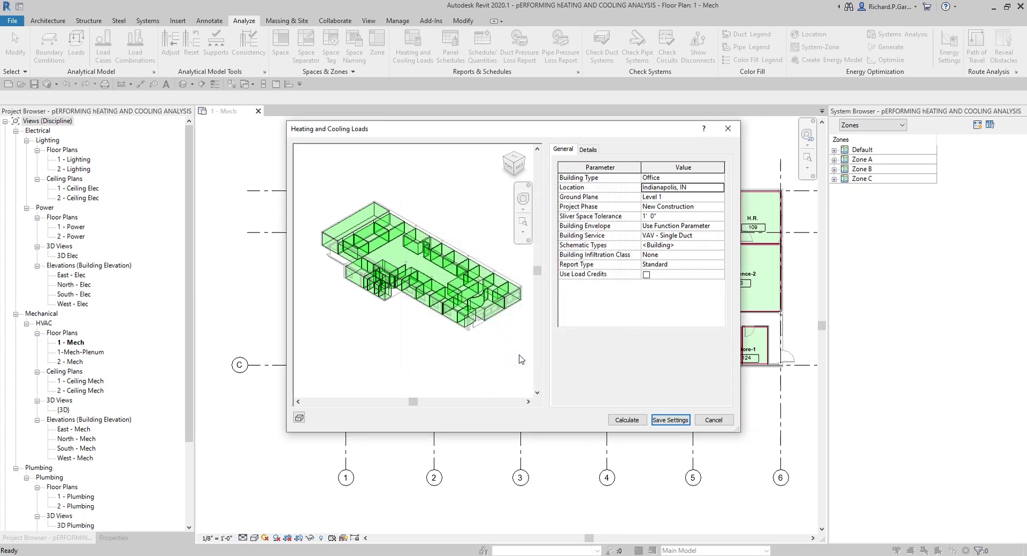
Reopen the project location and examine the closest weather station option, cooling design temperatures, heating design temperature and clearness number.
click(703, 188)
click(720, 187)
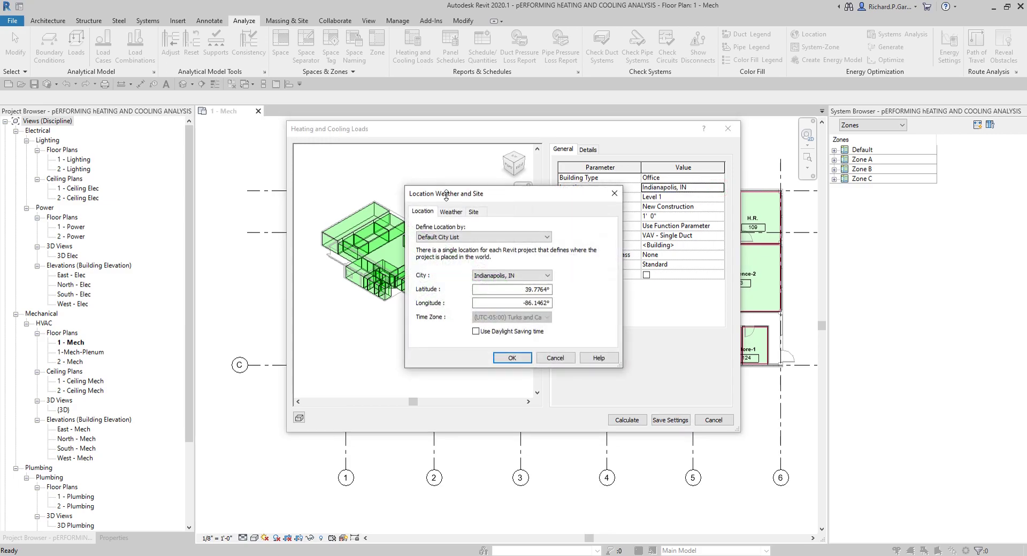
click(493, 277)
click(457, 212)
click(456, 212)
click(456, 237)
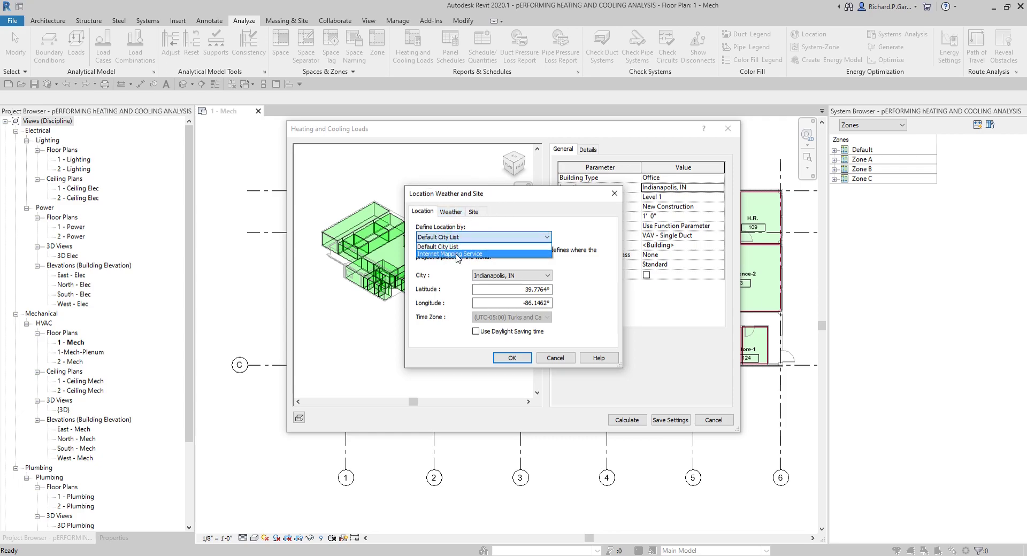
click(451, 213)
click(452, 214)
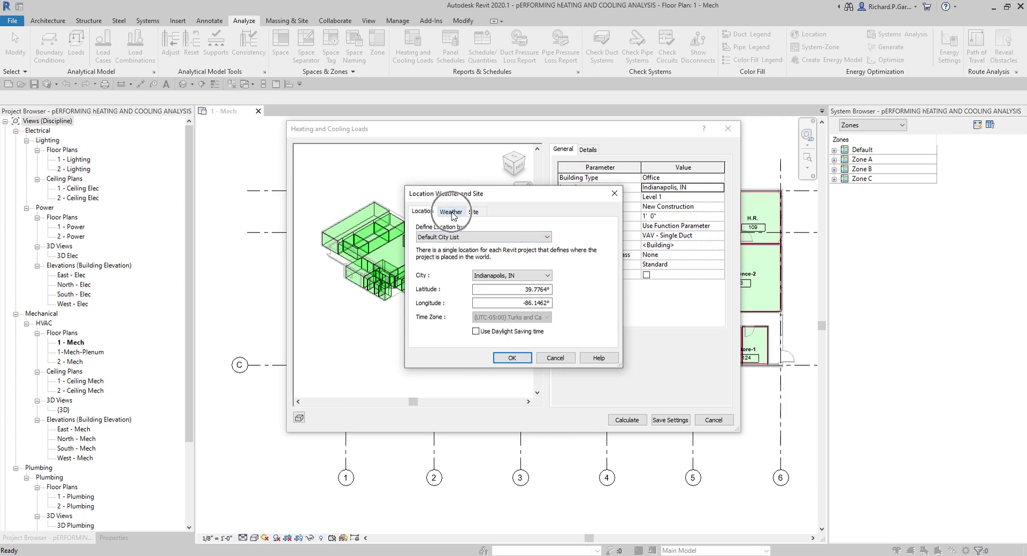
click(451, 213)
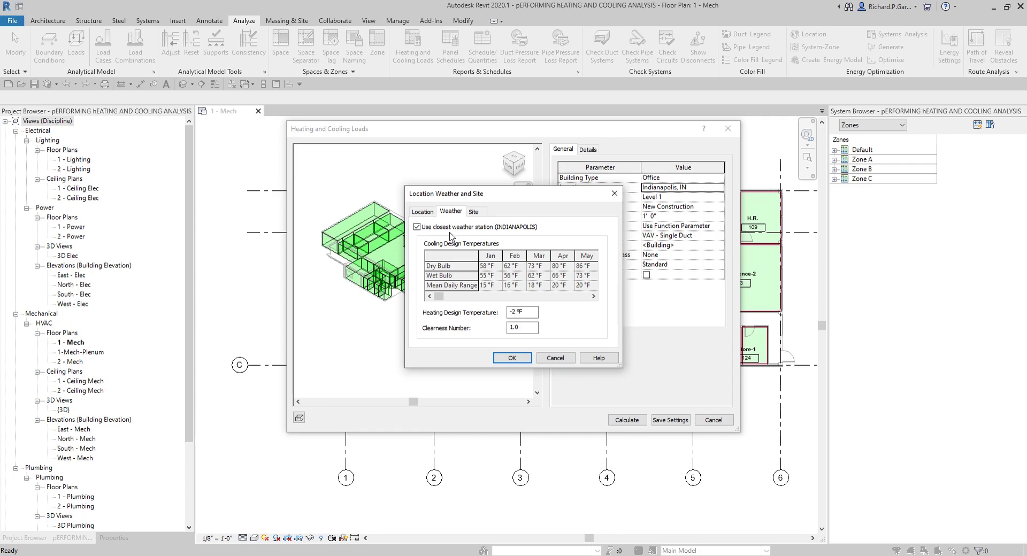
click(429, 229)
key(ctrl)
key(ctrl)
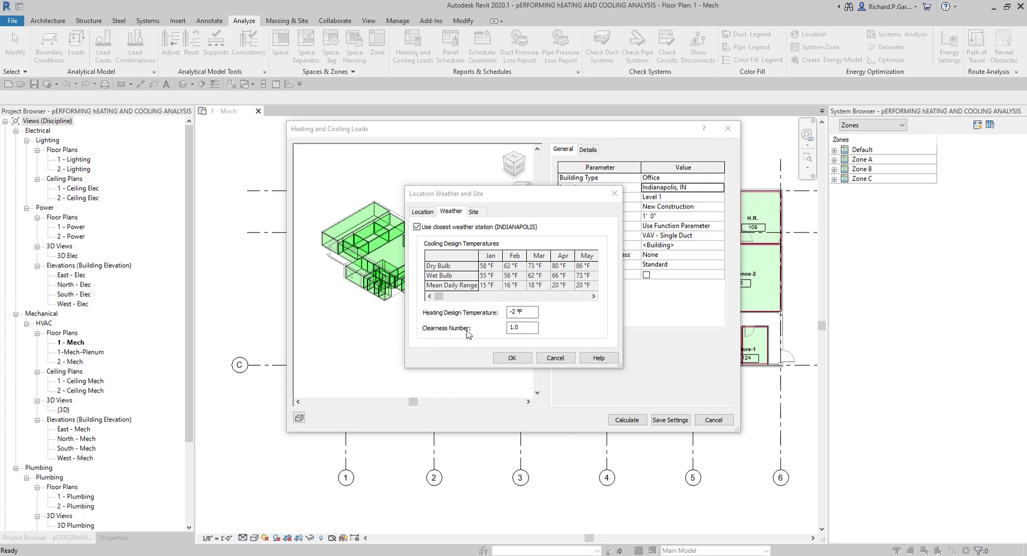
Accept the location's weather settings and save the heating and cooling loads settings.
click(512, 358)
click(512, 358)
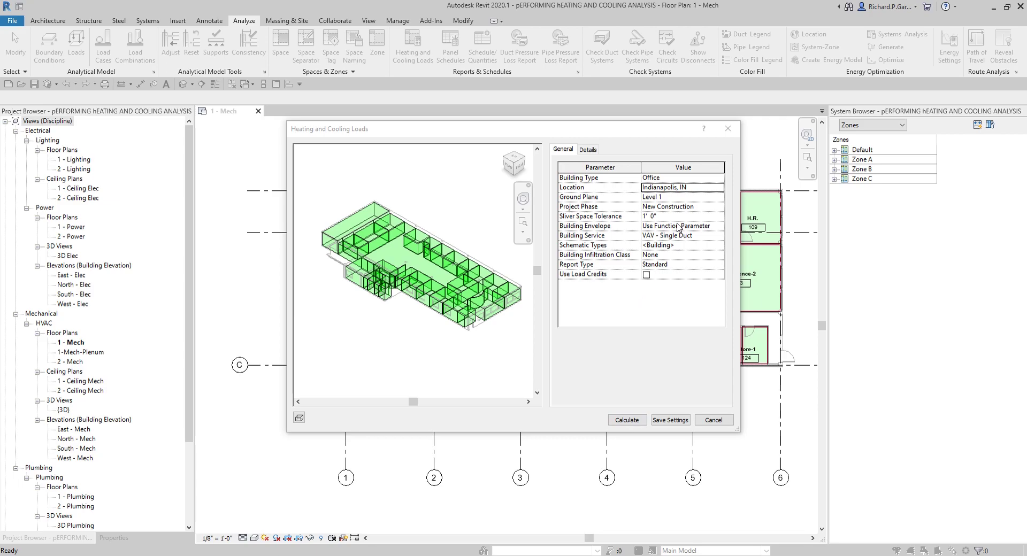
click(672, 420)
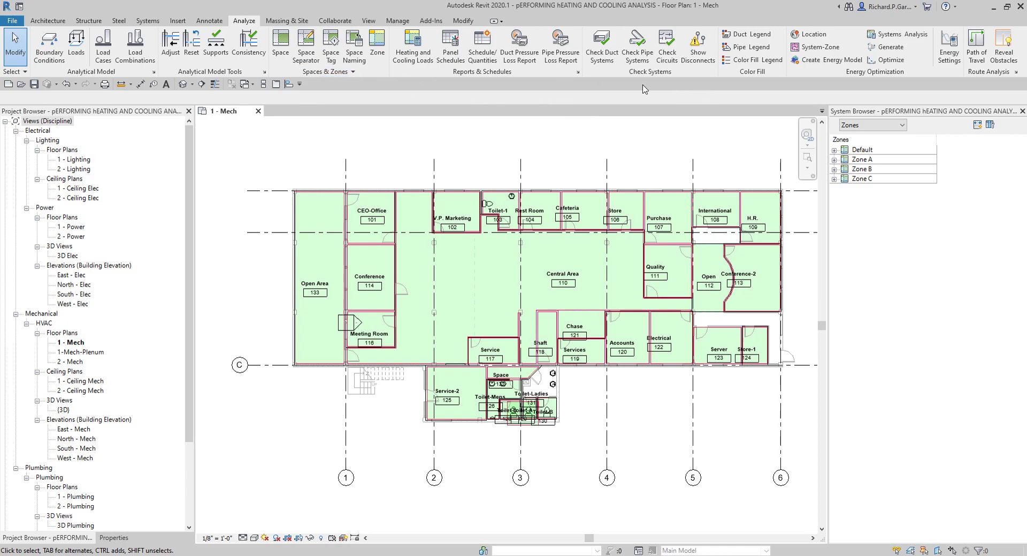
Confirm the area and volume computations with Areas and Volumes and room areas computed at wall finish.
click(49, 20)
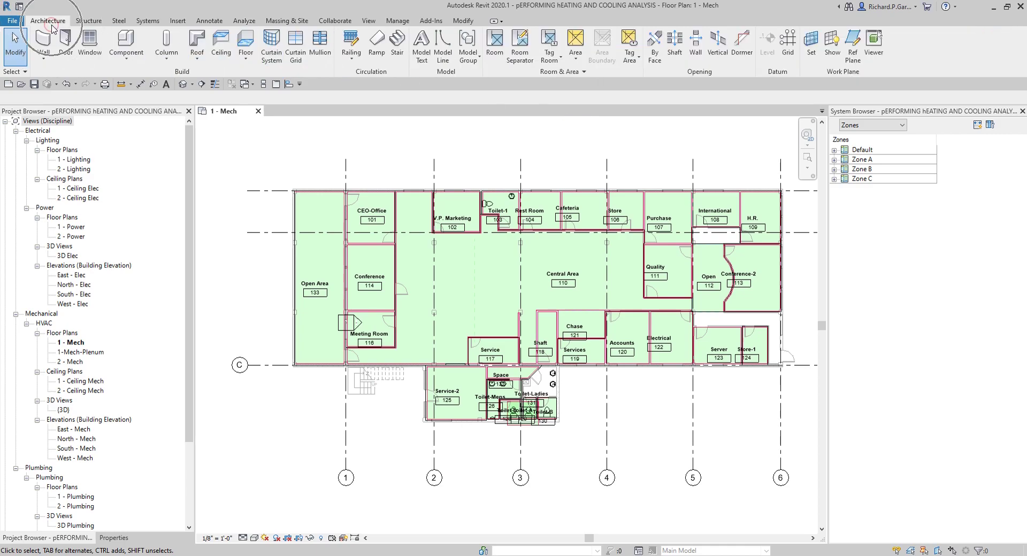
click(588, 75)
click(589, 74)
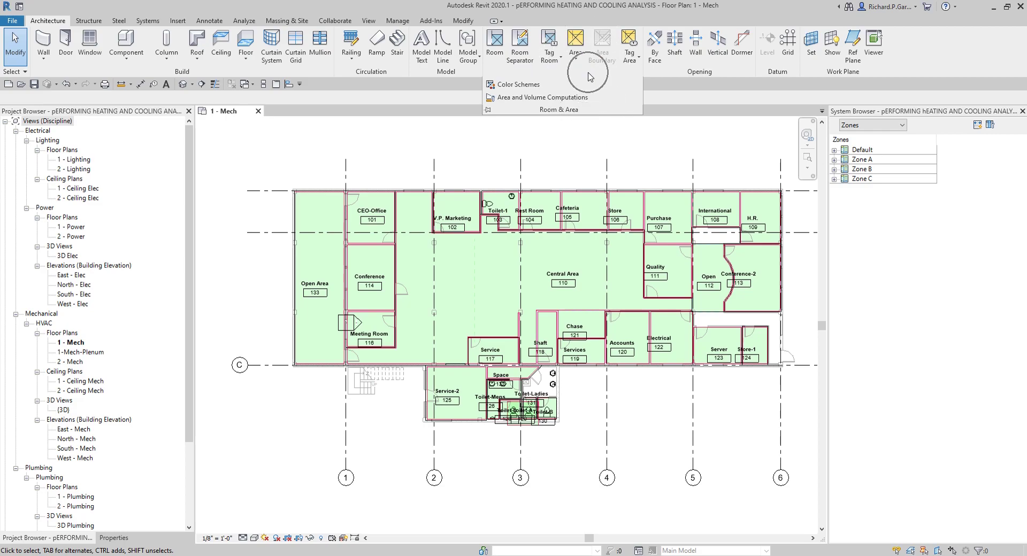
click(570, 98)
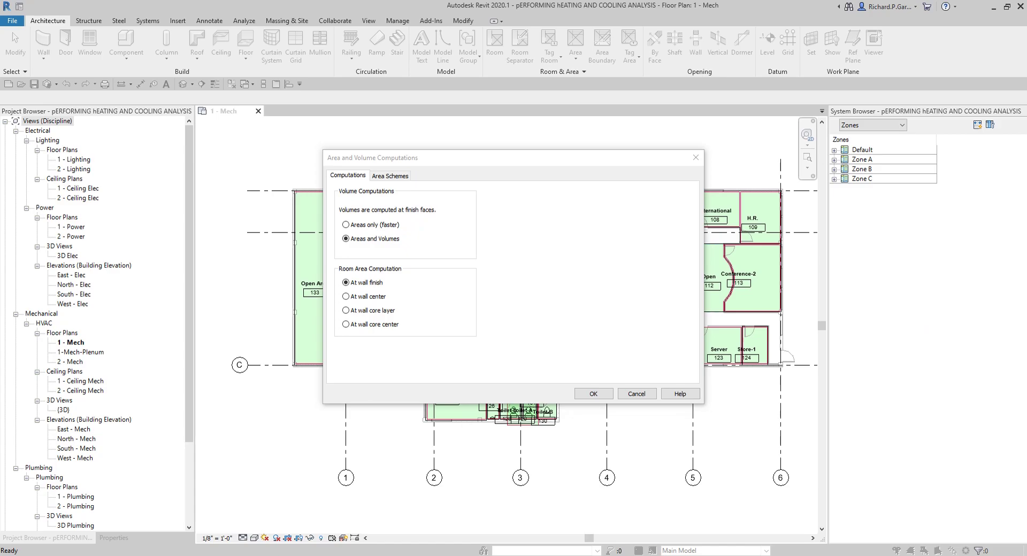
click(370, 291)
click(371, 243)
click(371, 244)
click(384, 279)
click(591, 395)
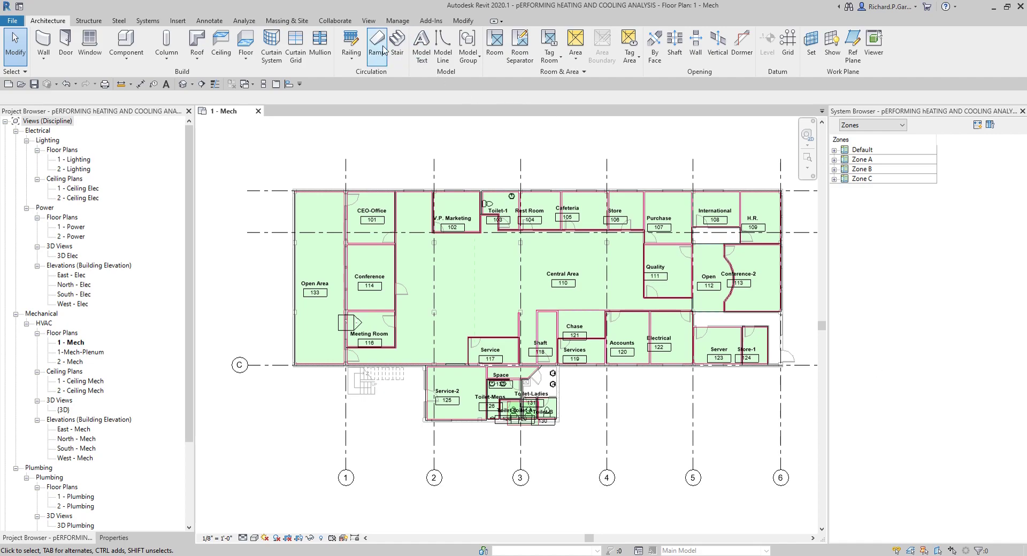
Reopen the heating and cooling loads settings and set the Building Infiltration Class to Tight.
click(244, 20)
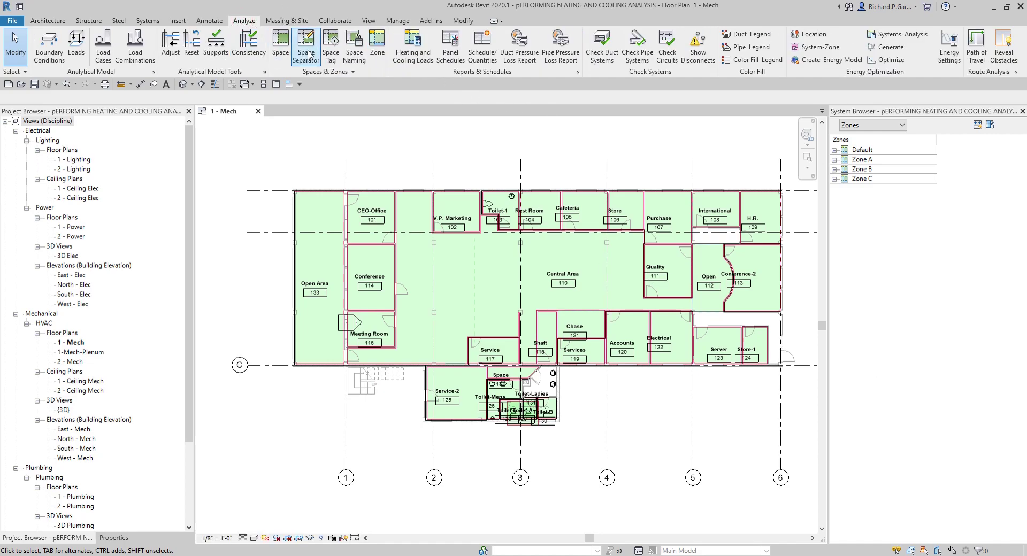
click(414, 49)
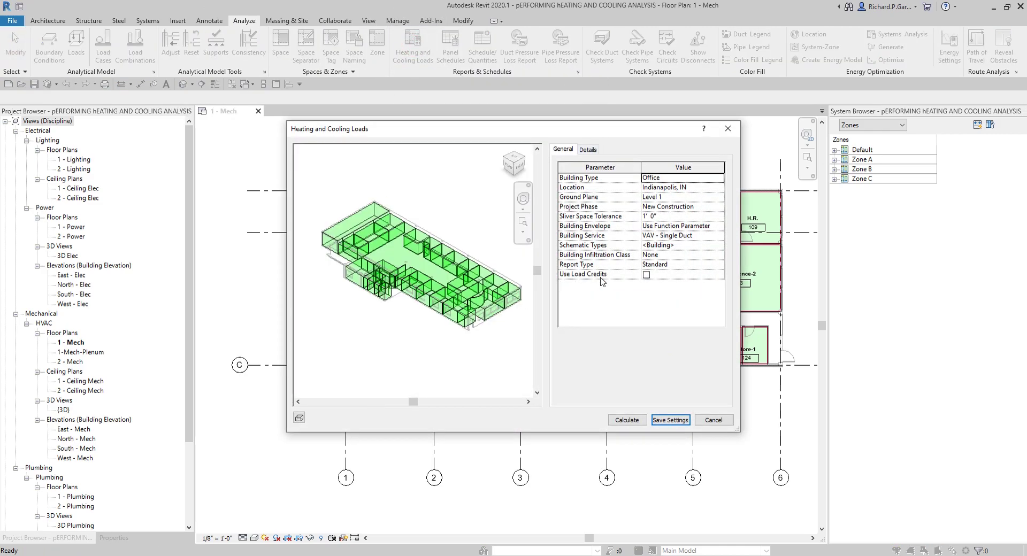
click(597, 258)
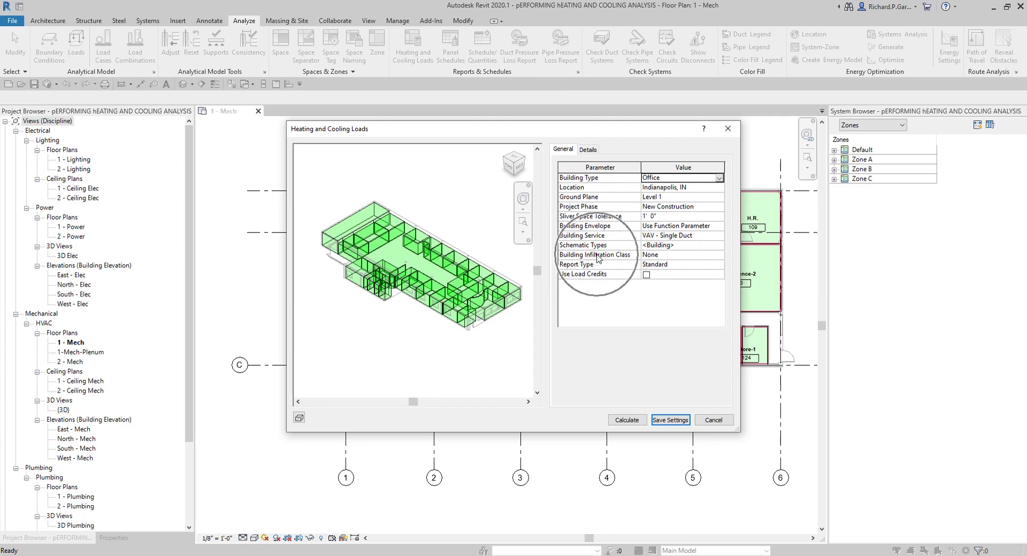
click(597, 258)
click(597, 258)
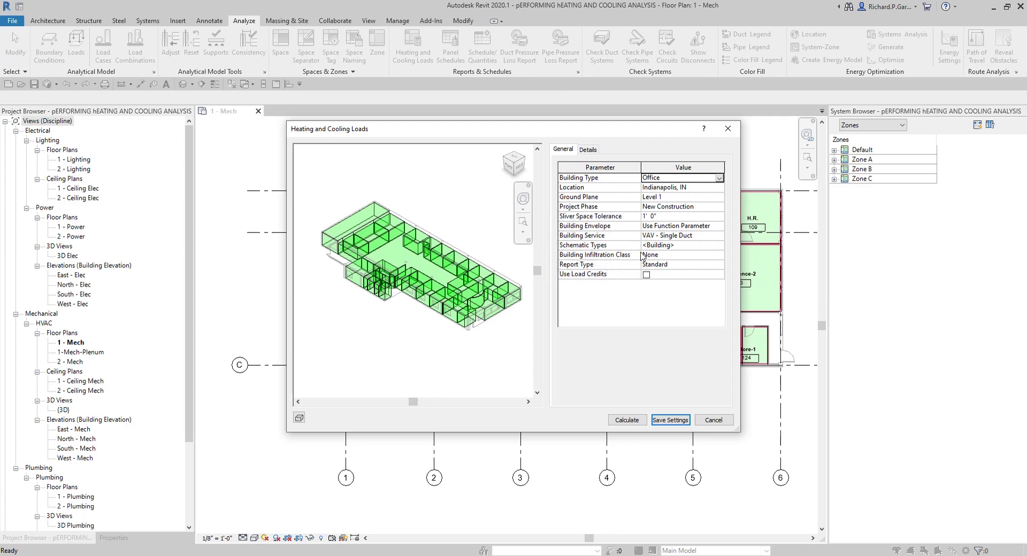
click(677, 255)
click(720, 255)
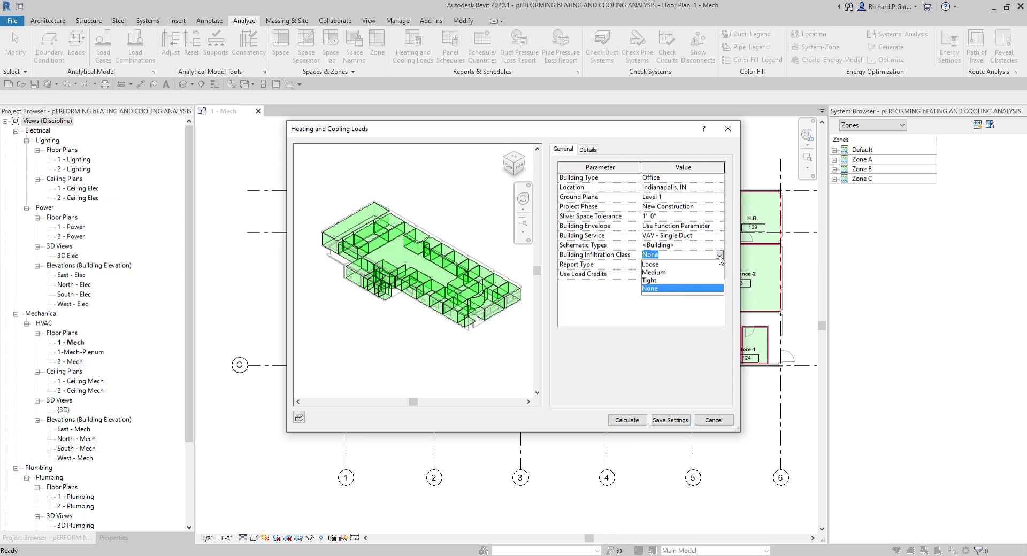
click(655, 280)
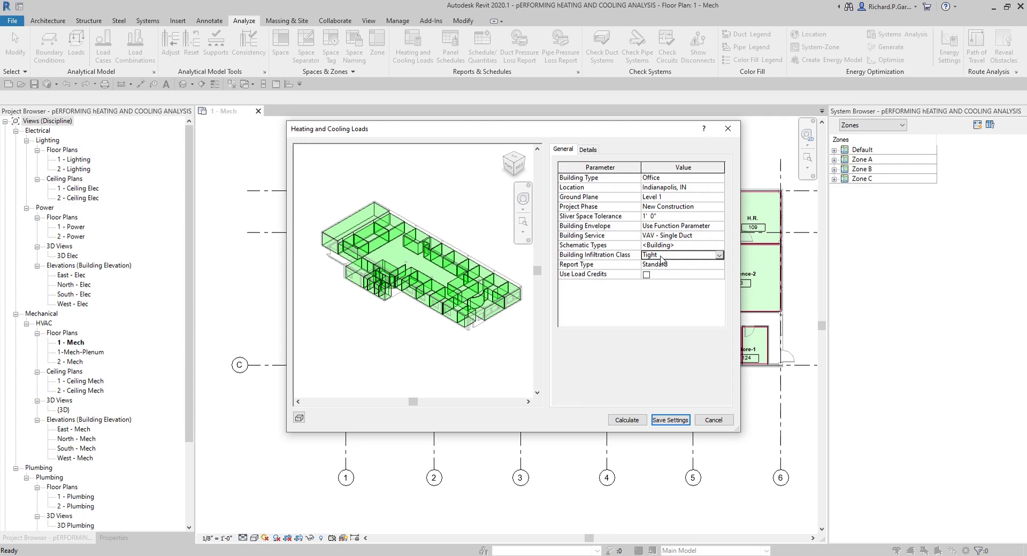
Set the loads Report Type to Detailed and enable Use Load Credits.
click(601, 267)
click(692, 264)
click(720, 265)
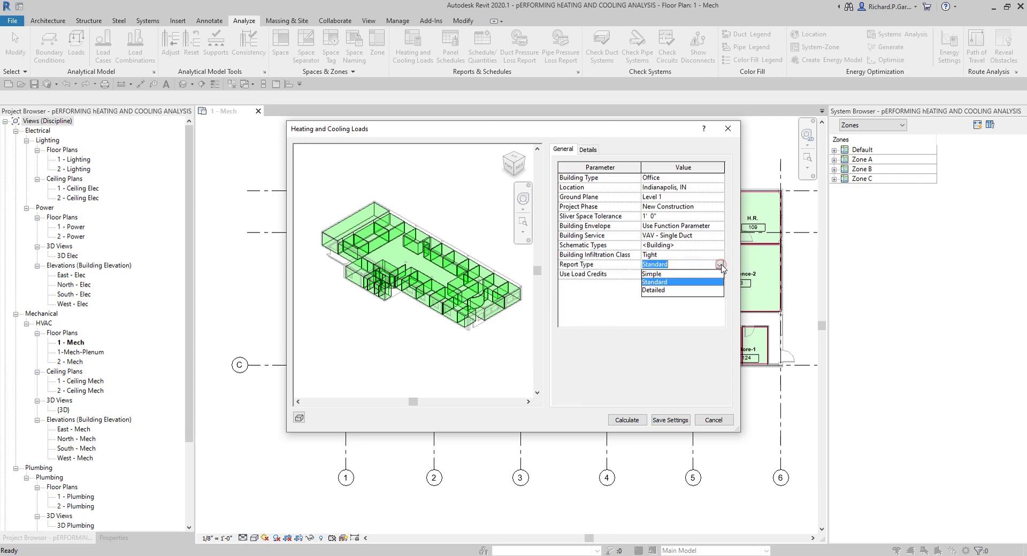
click(684, 291)
click(671, 271)
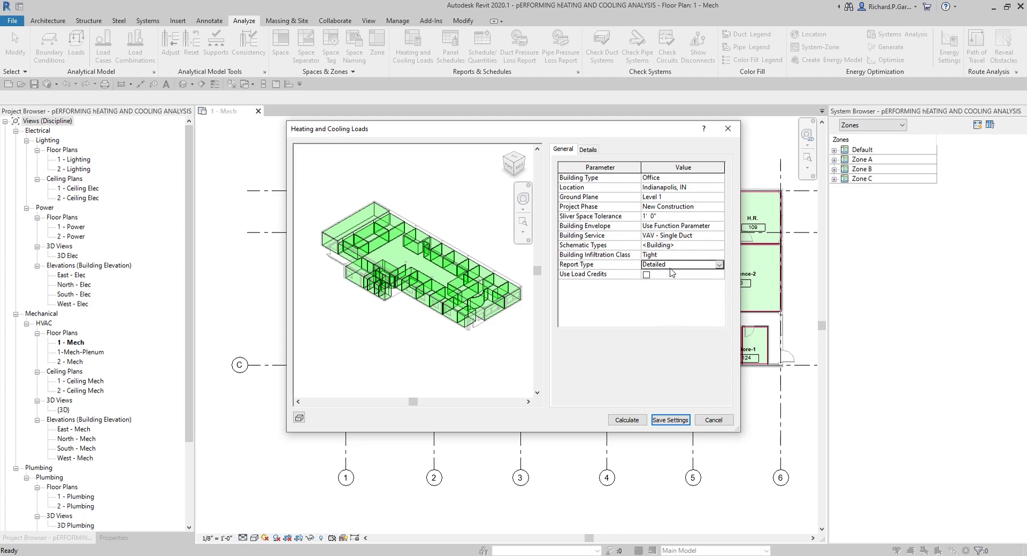
click(646, 276)
click(646, 276)
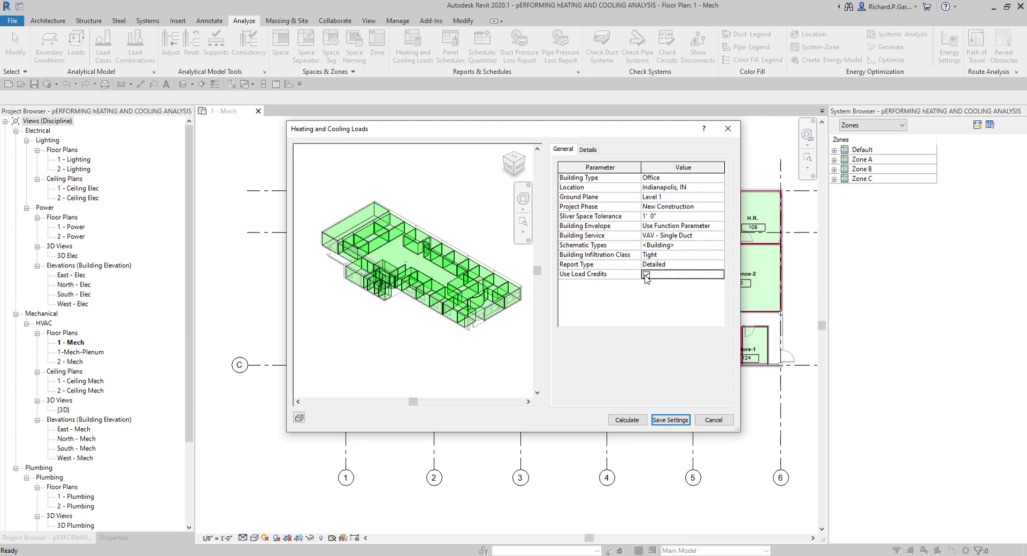
Review the load details of Zone A, Zone B and Zone C, and of the 123 Server space in the Default zone.
click(589, 150)
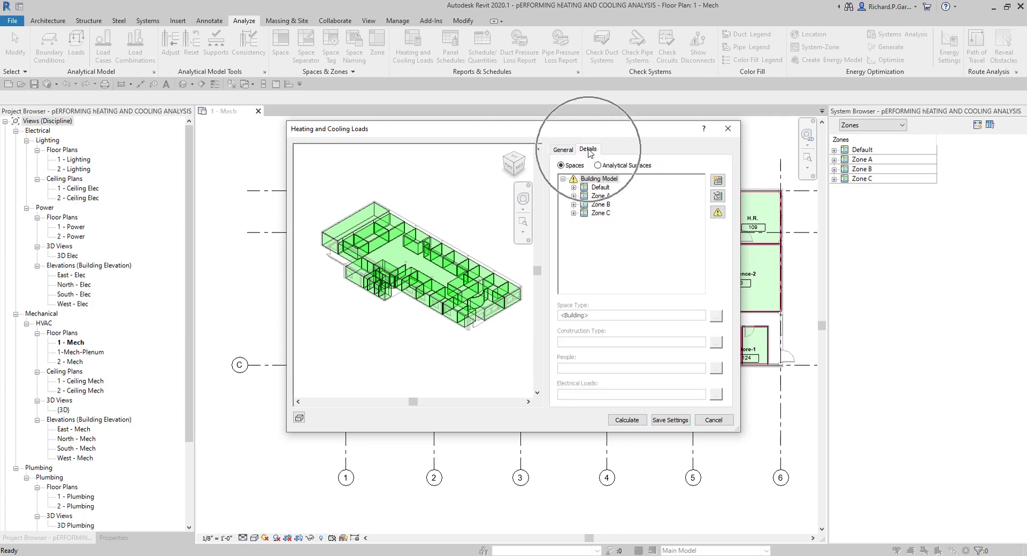
click(600, 195)
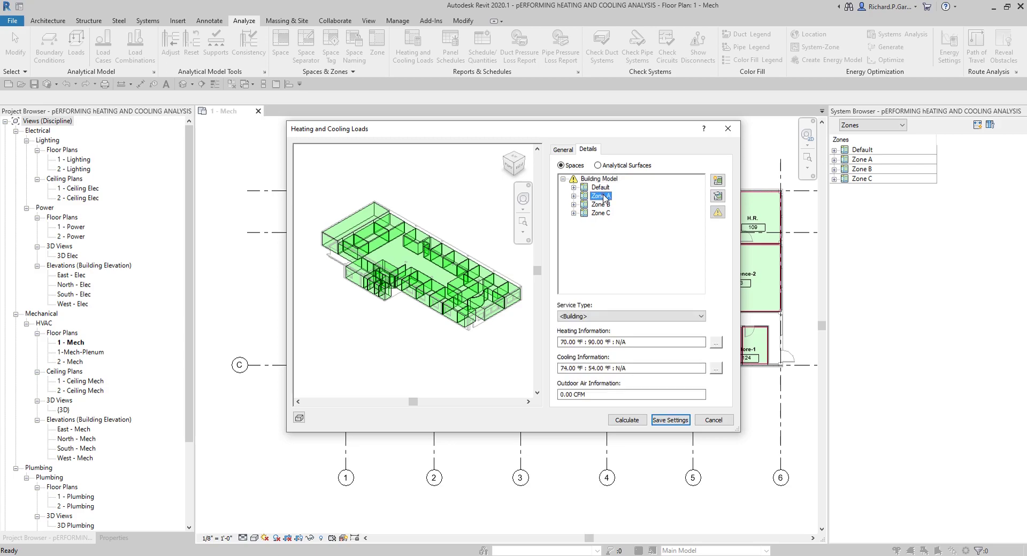
click(602, 204)
click(601, 213)
click(603, 213)
click(573, 187)
click(614, 196)
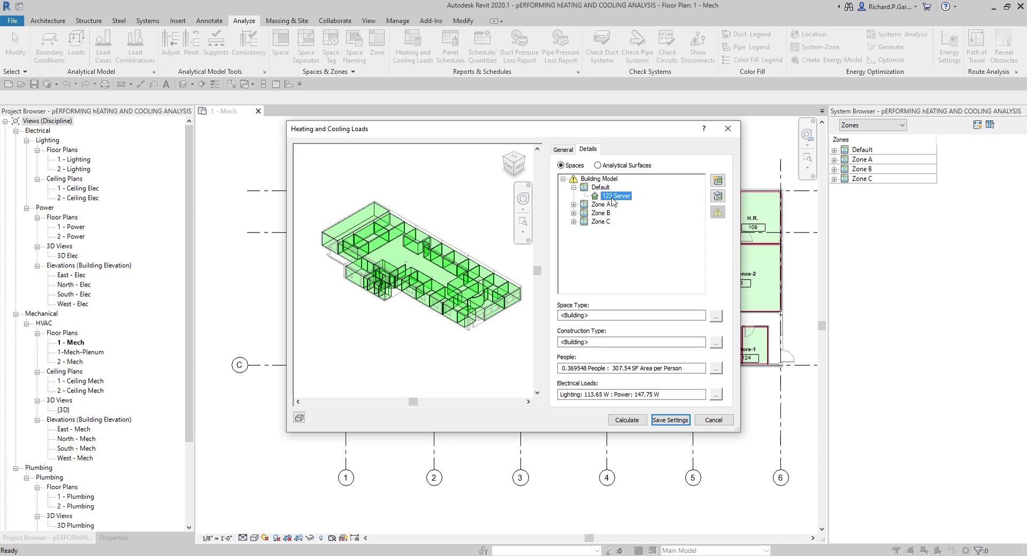
Expand Zone A and review the load details of the 101 CEO-Office, 102 VP Marketing and 107 Purchase spaces.
click(574, 204)
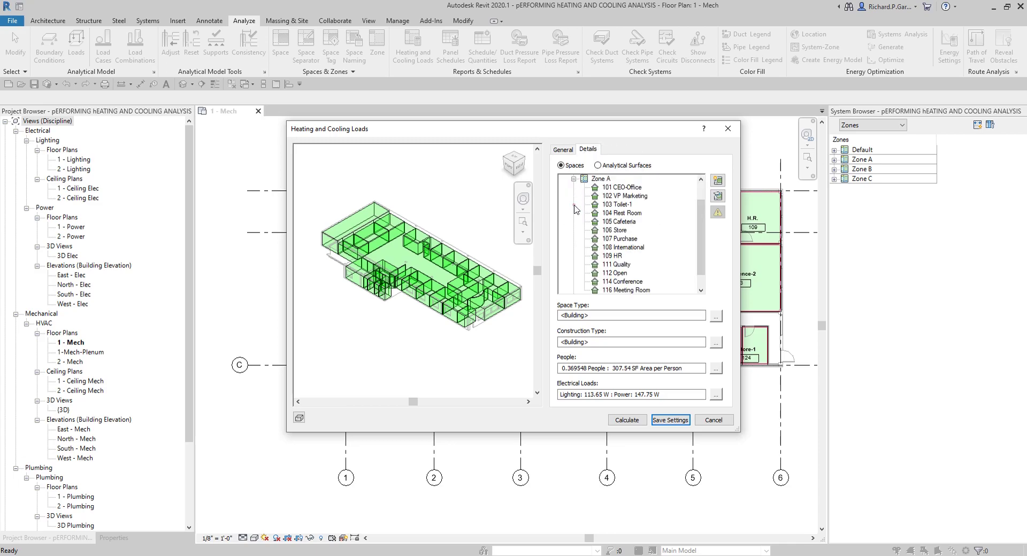
click(618, 188)
click(619, 197)
click(619, 239)
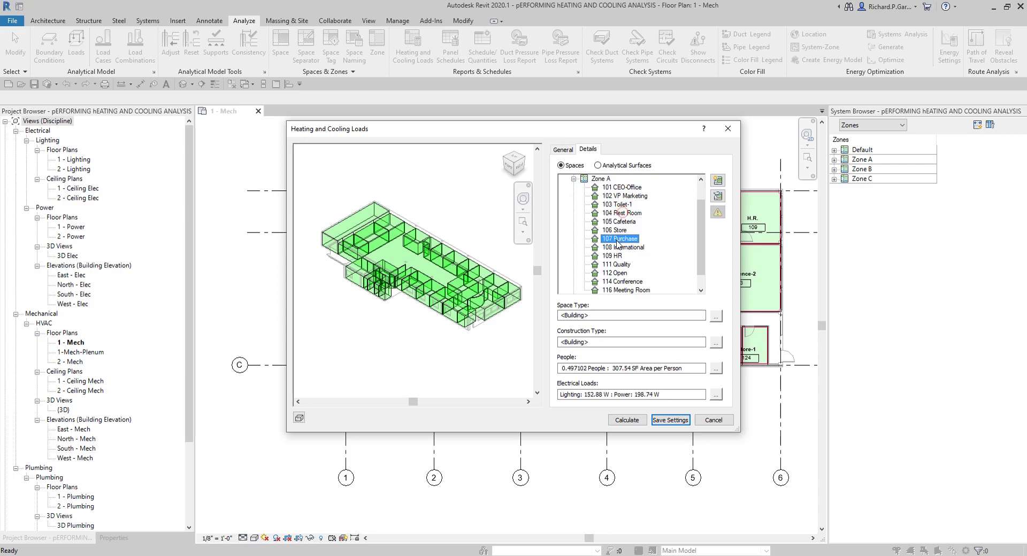
Turn on highlighting for Zone A and locate the 102 VP Marketing, 103 Toilet-1 and 107 Purchase spaces in the preview.
click(601, 178)
click(717, 181)
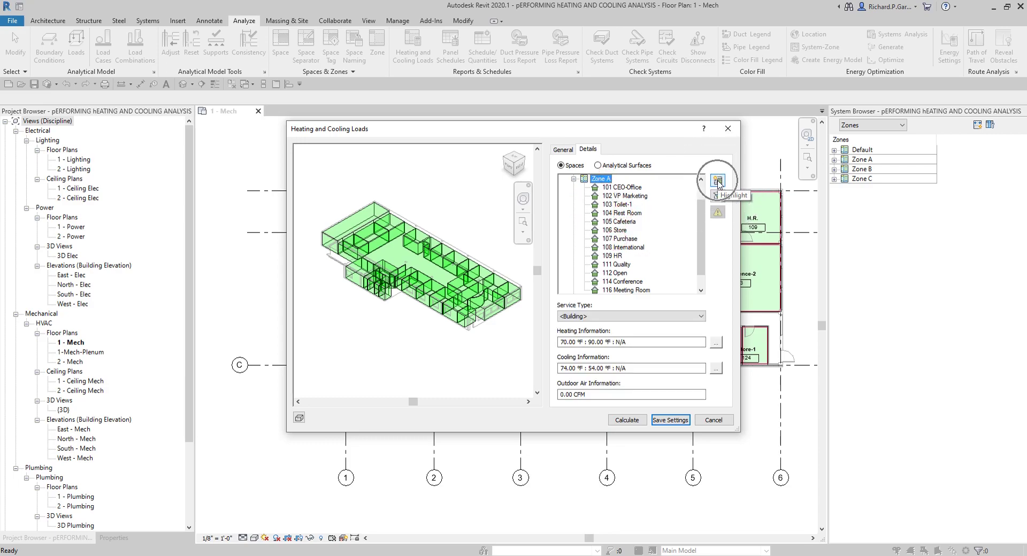
click(619, 195)
click(621, 204)
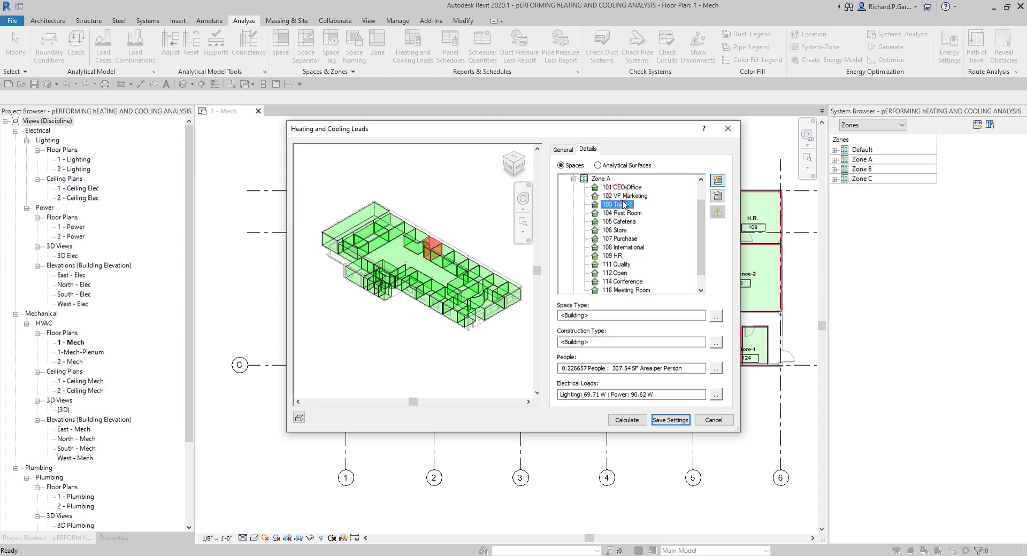
click(626, 238)
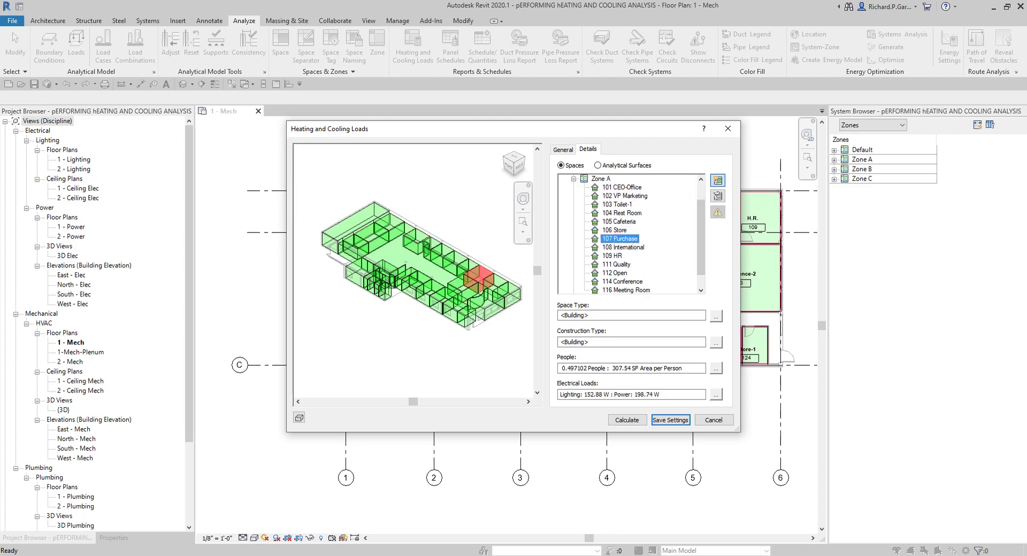
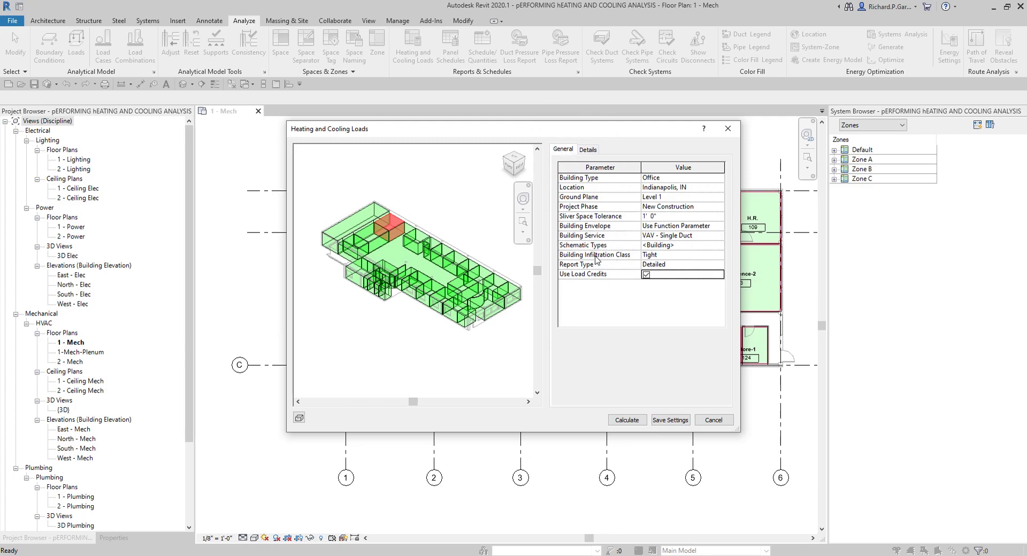
Open the space type settings of 101 CEO-Office and compare the energy parameters of the storage, baggage area and audience seating types.
click(588, 150)
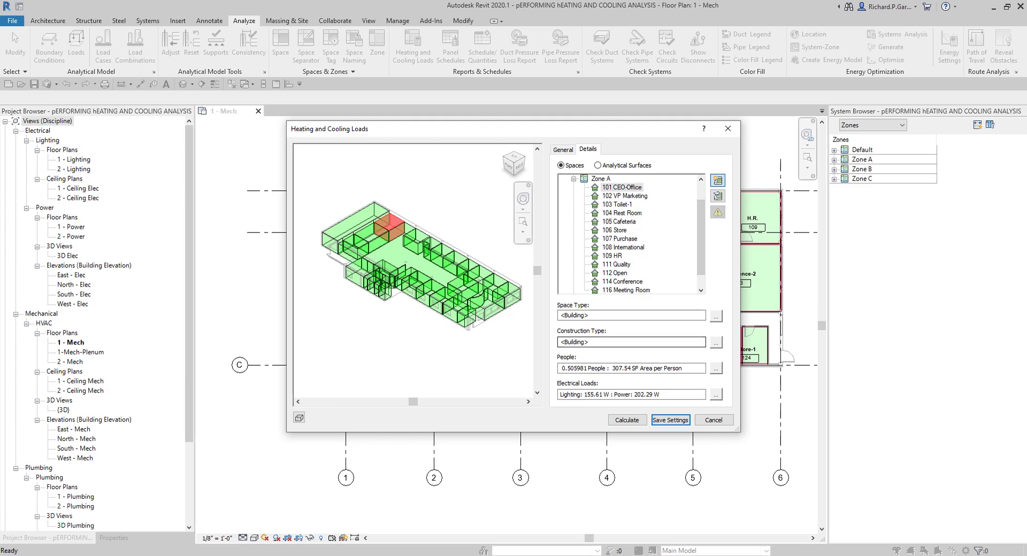
click(671, 420)
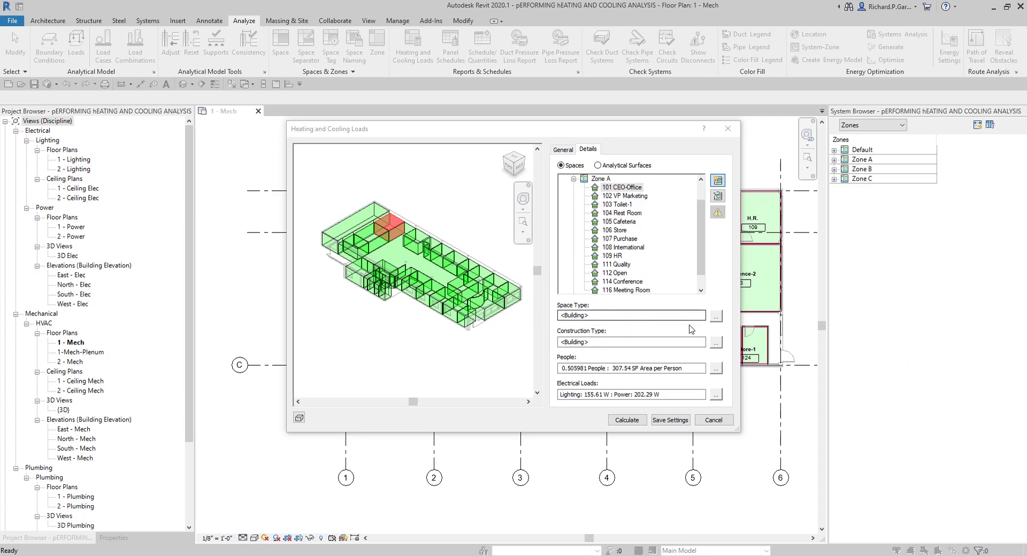
click(716, 318)
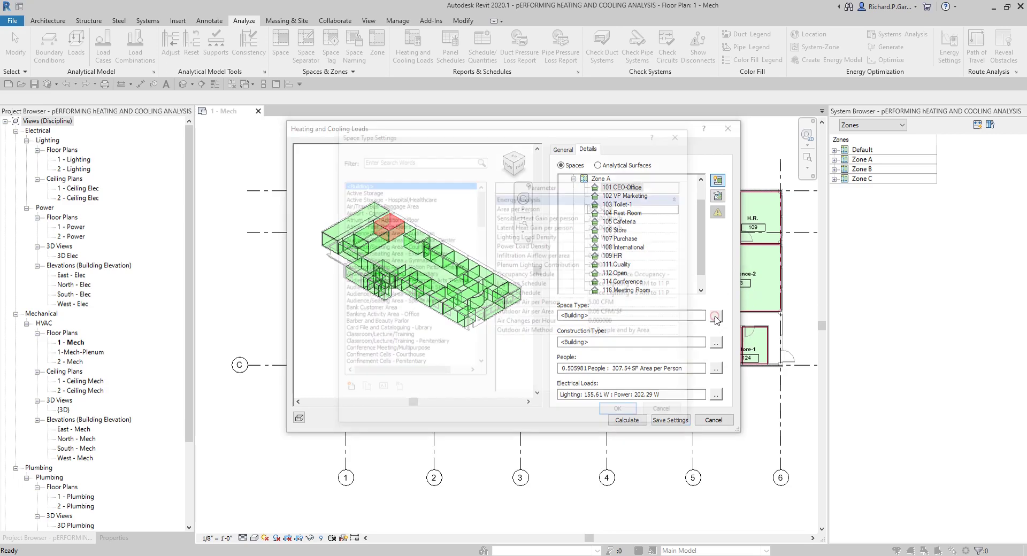
click(378, 197)
click(374, 205)
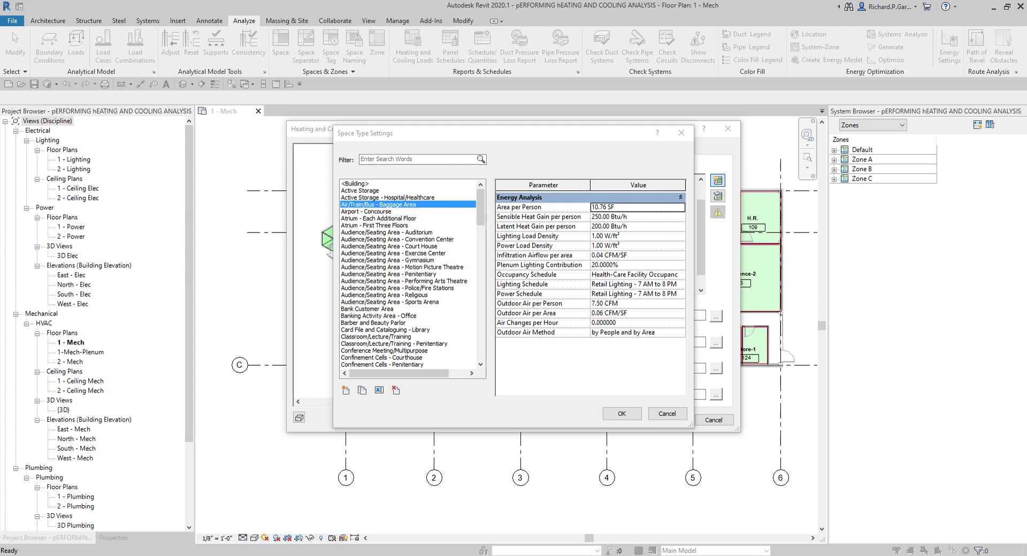
click(424, 233)
click(385, 253)
click(383, 274)
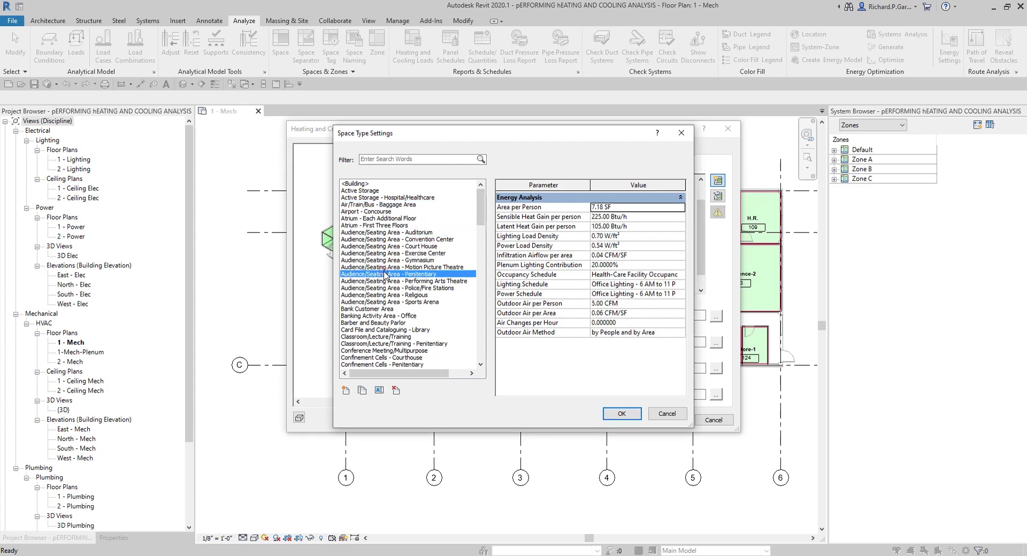
click(382, 281)
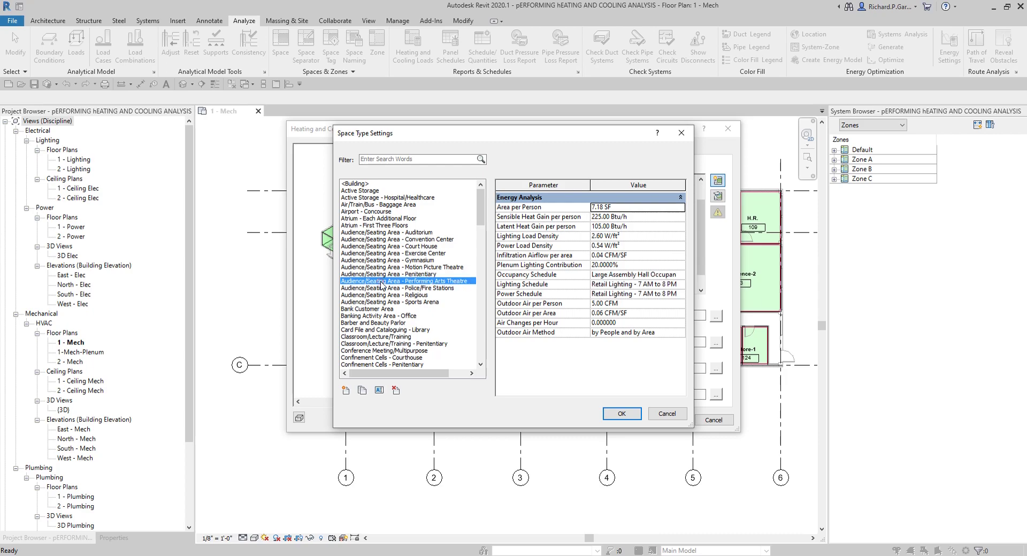
click(383, 288)
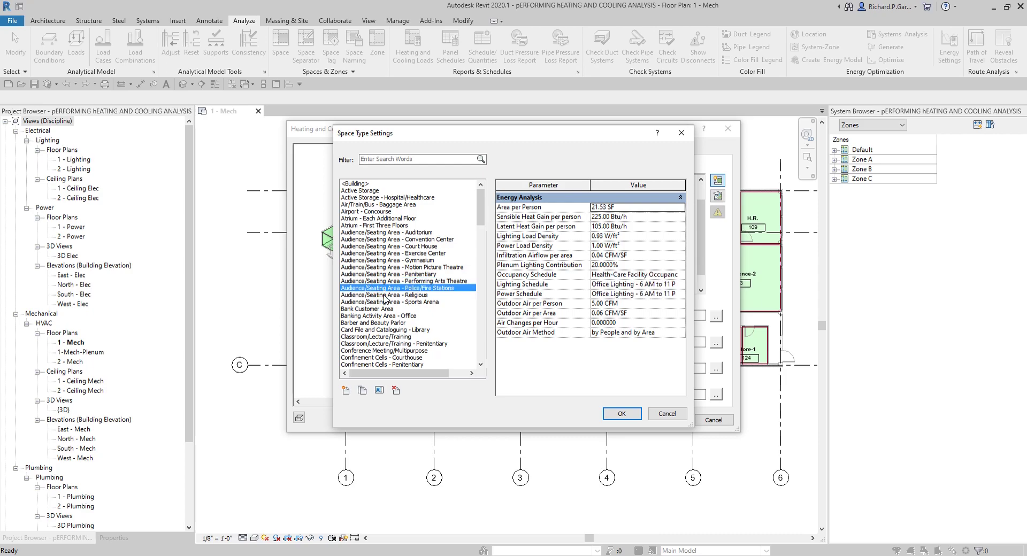
click(385, 296)
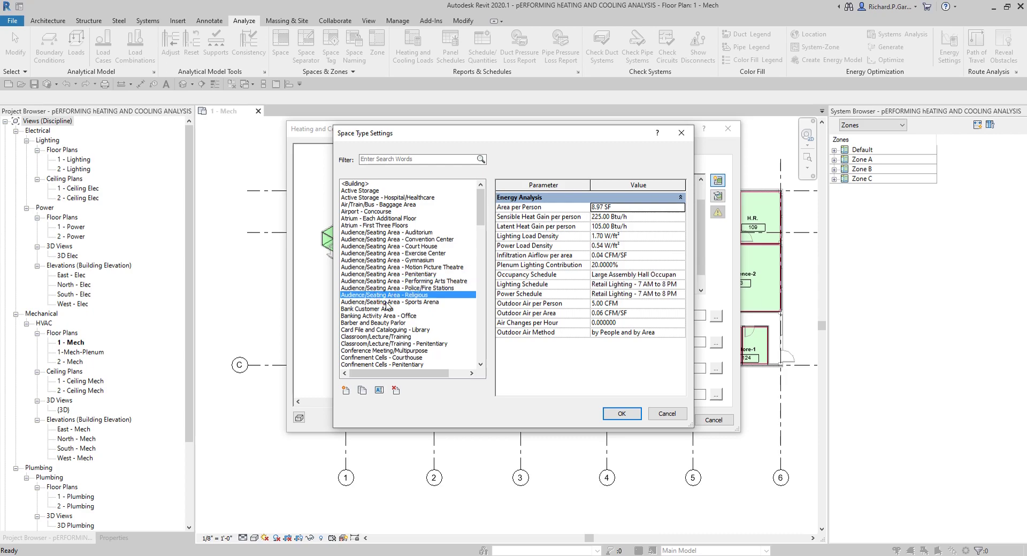
click(387, 302)
Examine the energy parameters of the Bank Customer Area and Classroom/Lecture/Training space types, and close the settings without applying them.
click(388, 309)
click(396, 336)
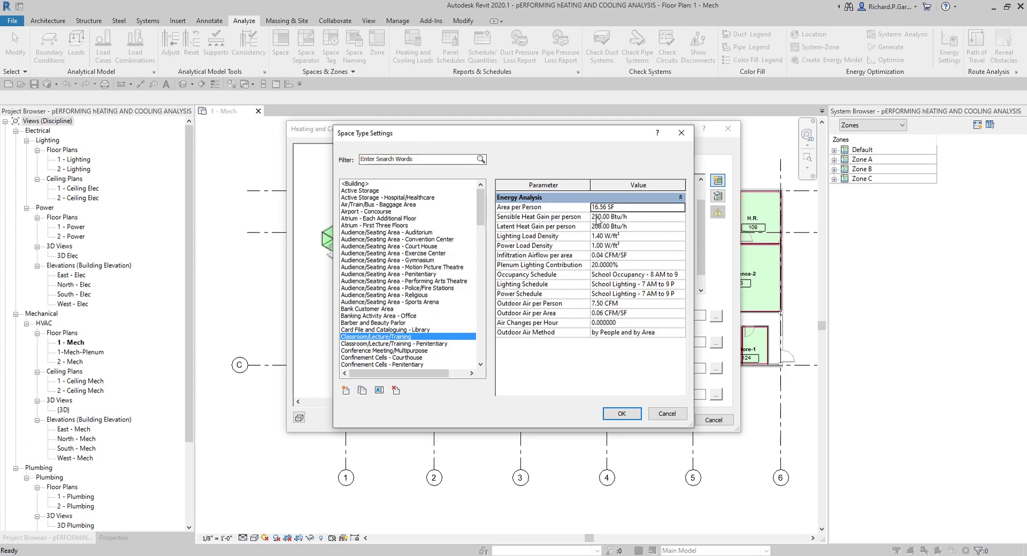
click(617, 208)
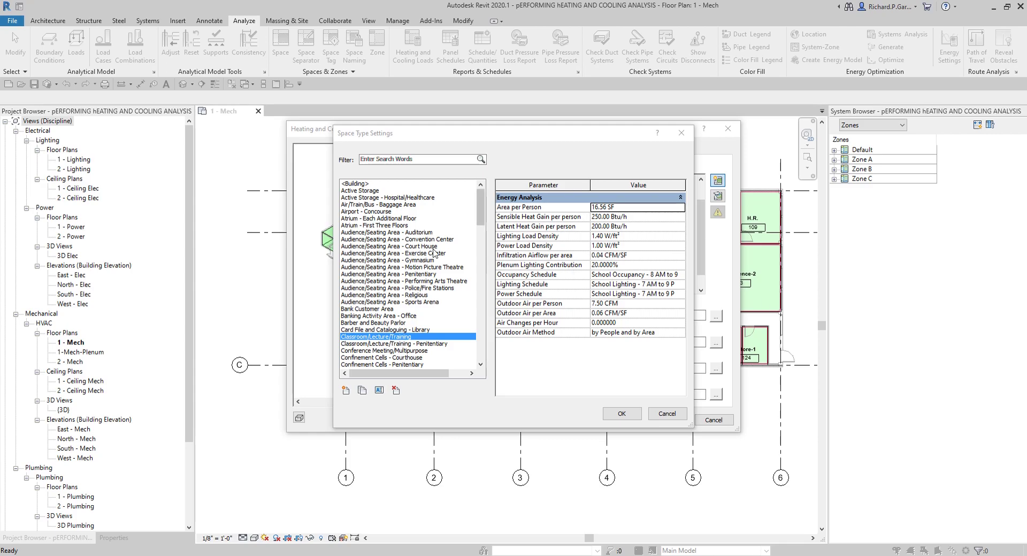
click(681, 133)
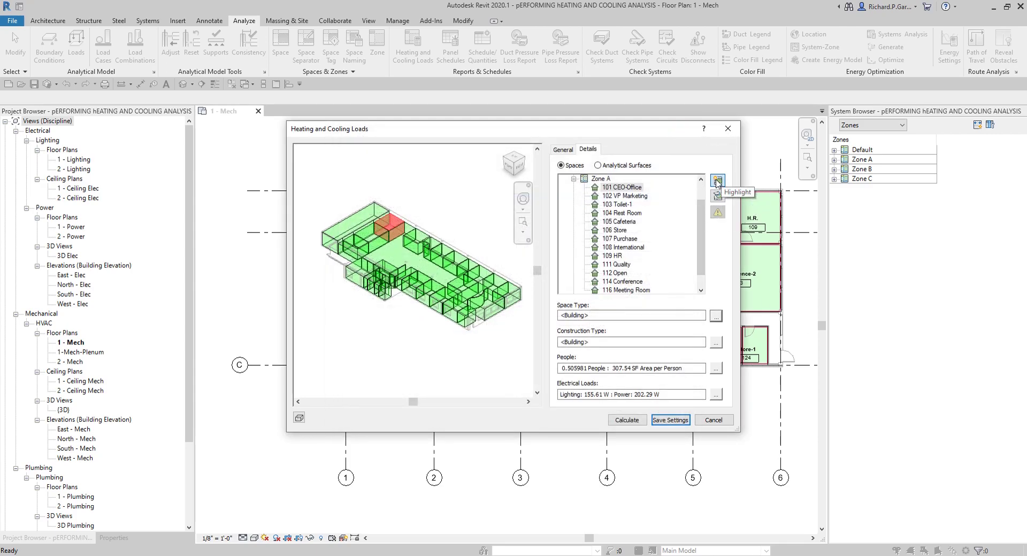
Isolate Zone A and then Zone B in the loads preview and inspect the spaces of each zone.
click(599, 179)
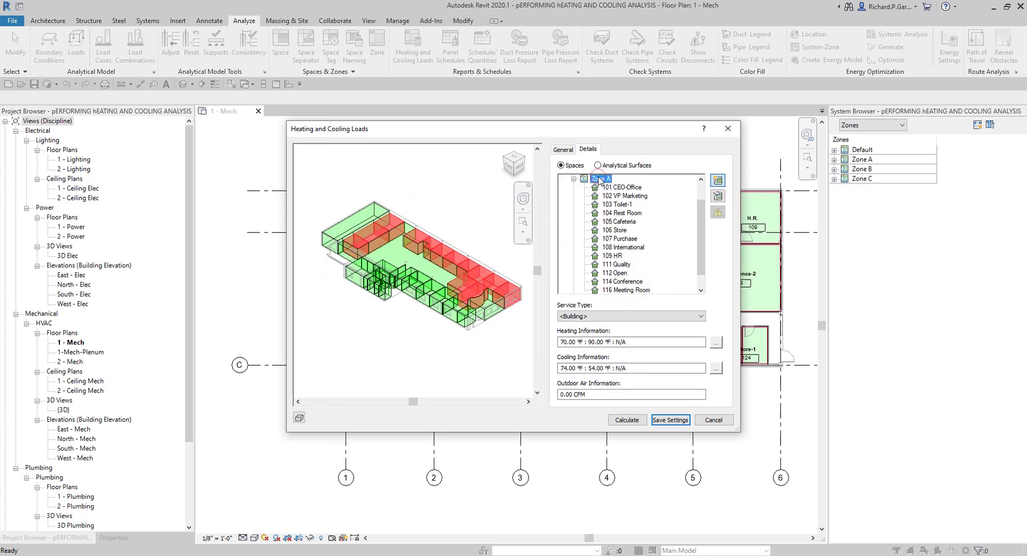
click(719, 198)
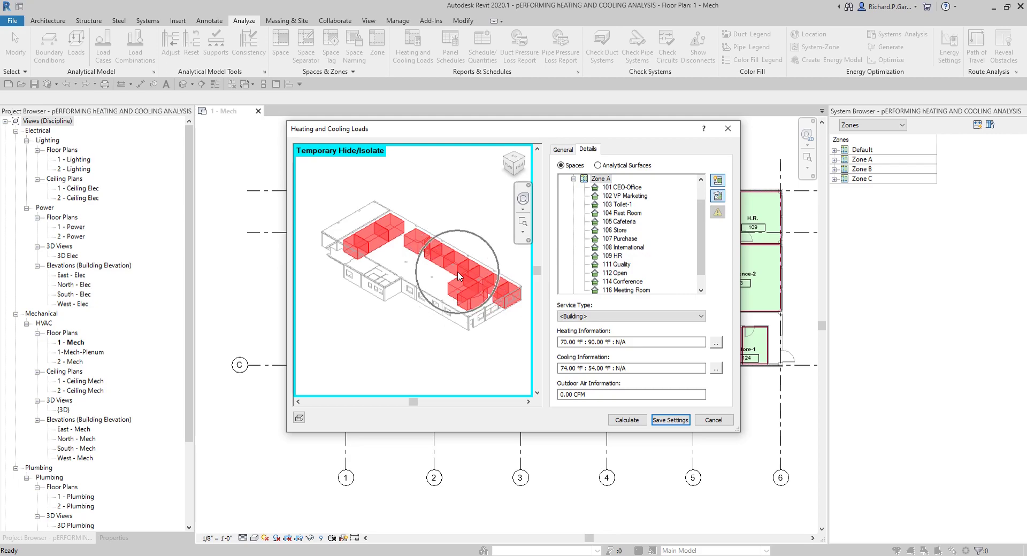
click(573, 179)
click(601, 213)
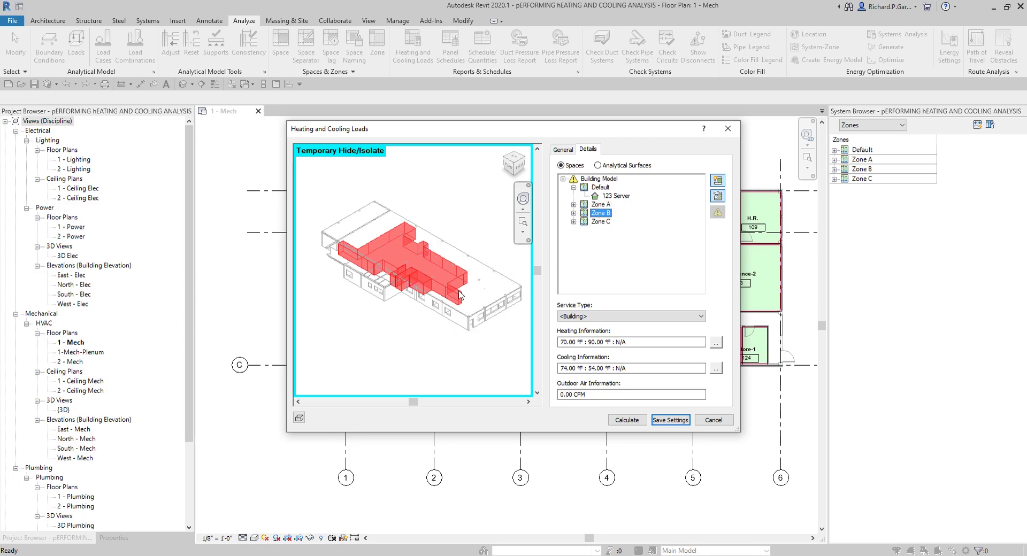
middle_drag(434, 316, 390, 275)
scroll(423, 280, up, 3)
scroll(412, 291, up, 2)
scroll(448, 288, down, 2)
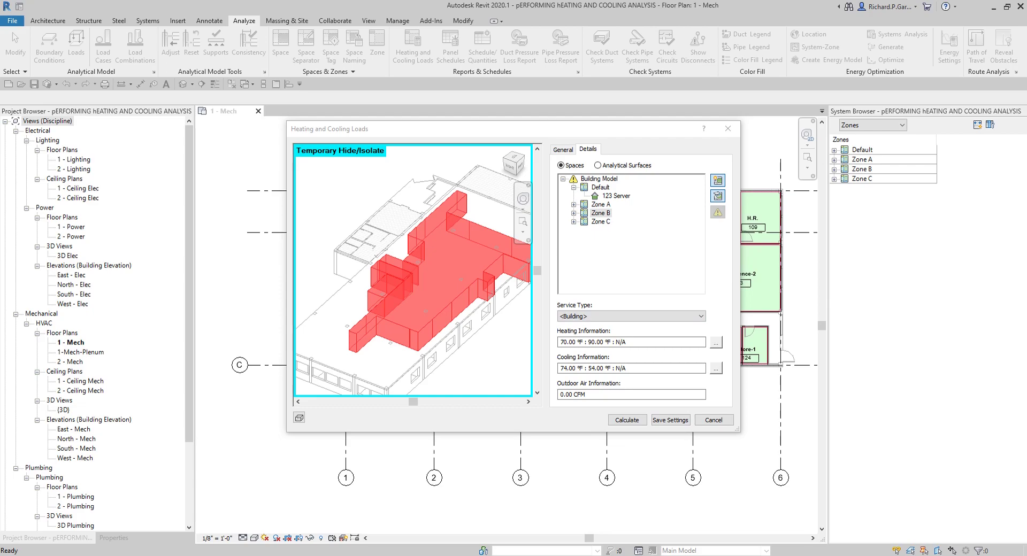
Calculate the heating and cooling loads to generate the loads report.
click(635, 418)
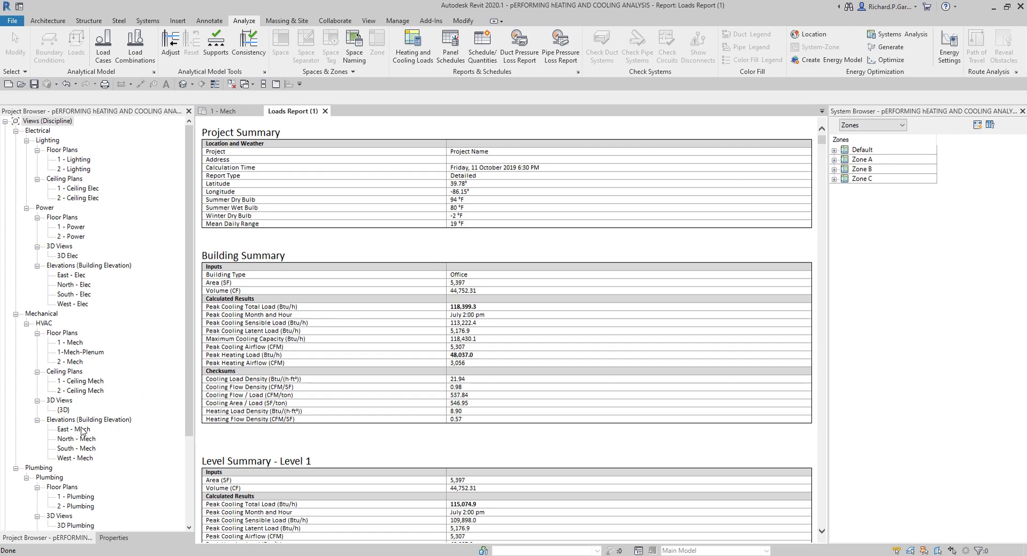
key(ctrl)
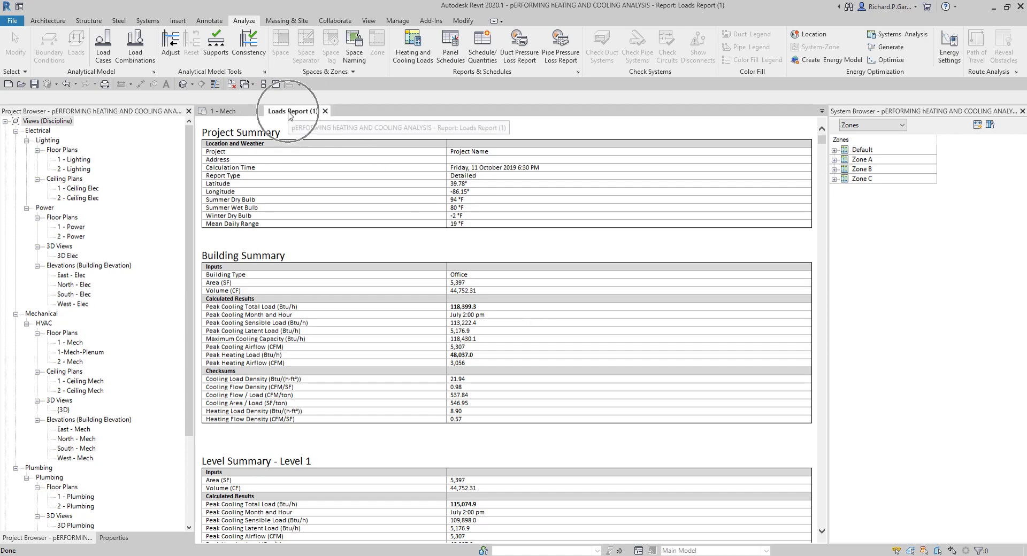
key(ctrl)
key(ctrl)
key(ctrl)
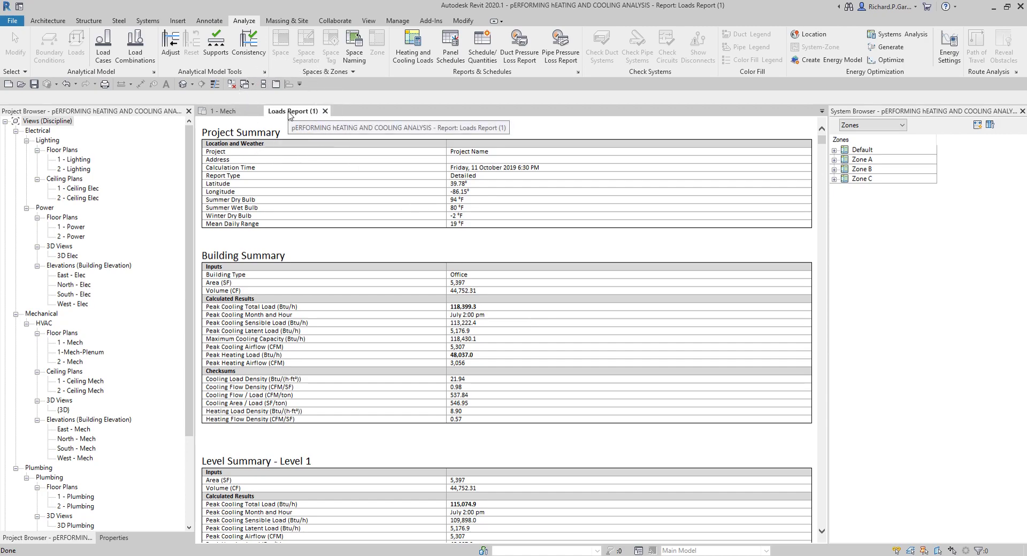
key(ctrl)
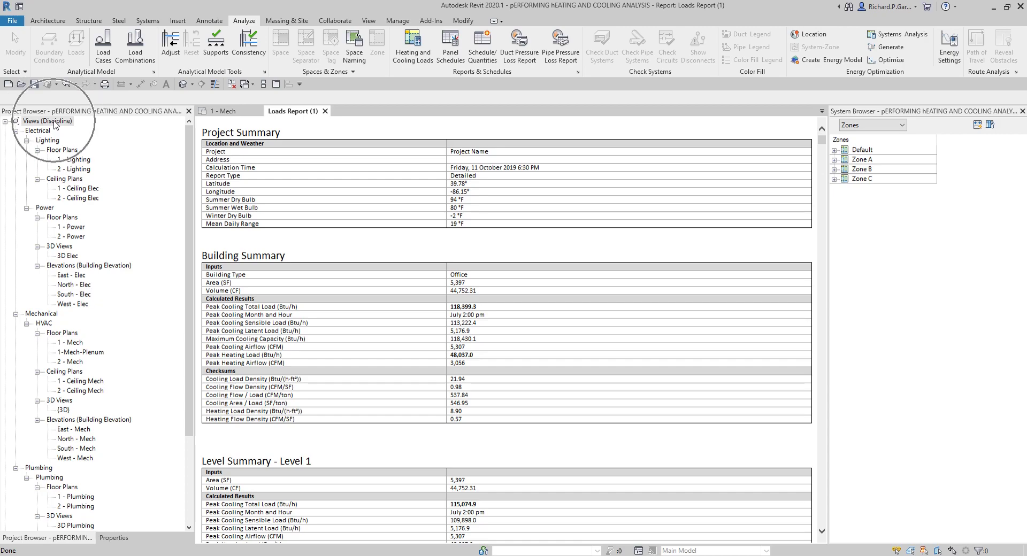
Locate Loads Report (1) among the project's loads reports and examine its Project Summary and Building Summary.
scroll(189, 177, down, 4)
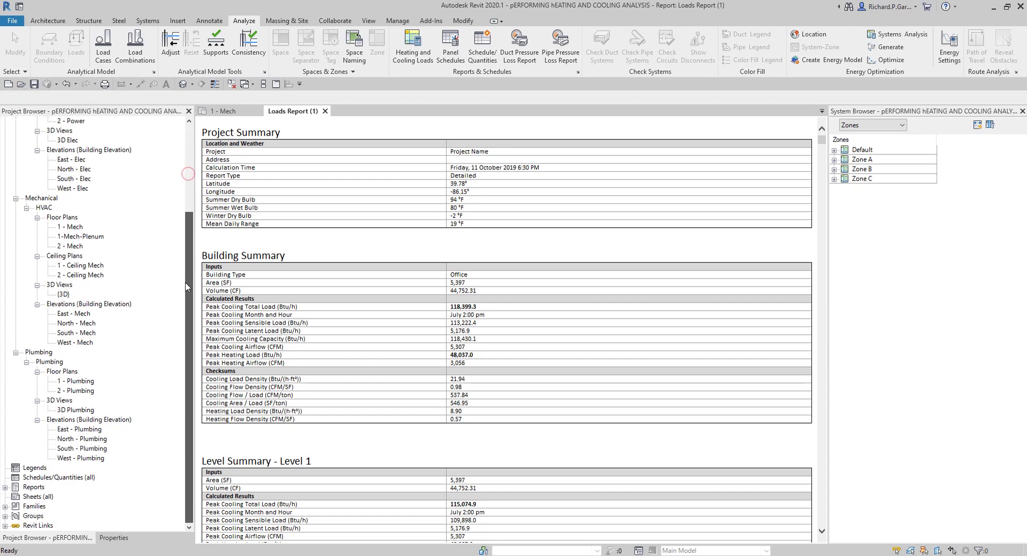
click(34, 487)
key(ctrl)
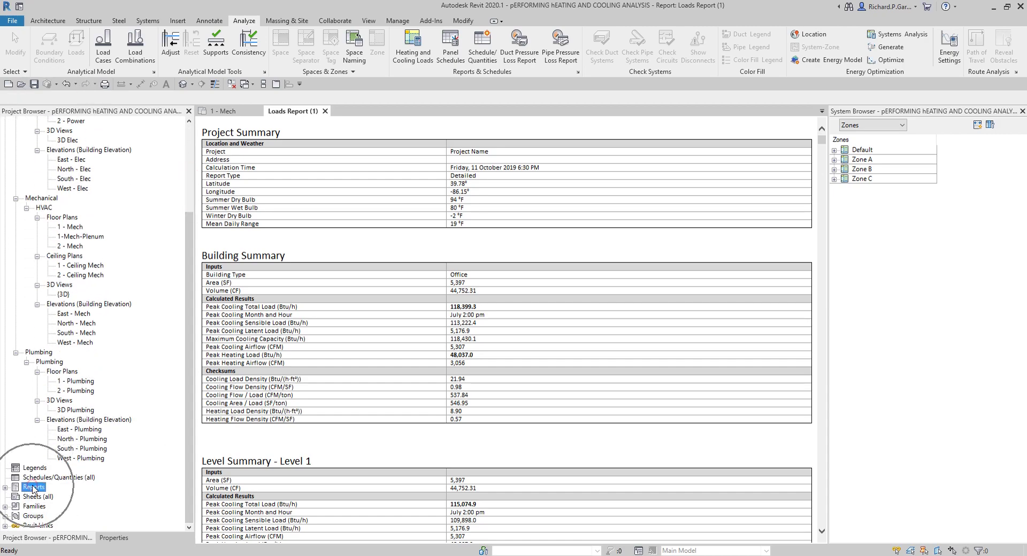
click(5, 487)
click(15, 497)
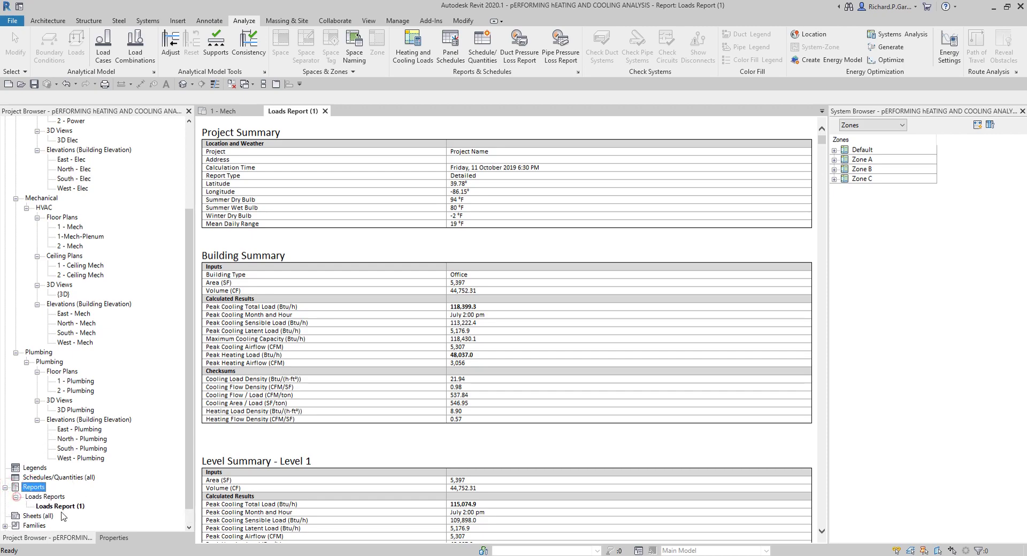
click(62, 507)
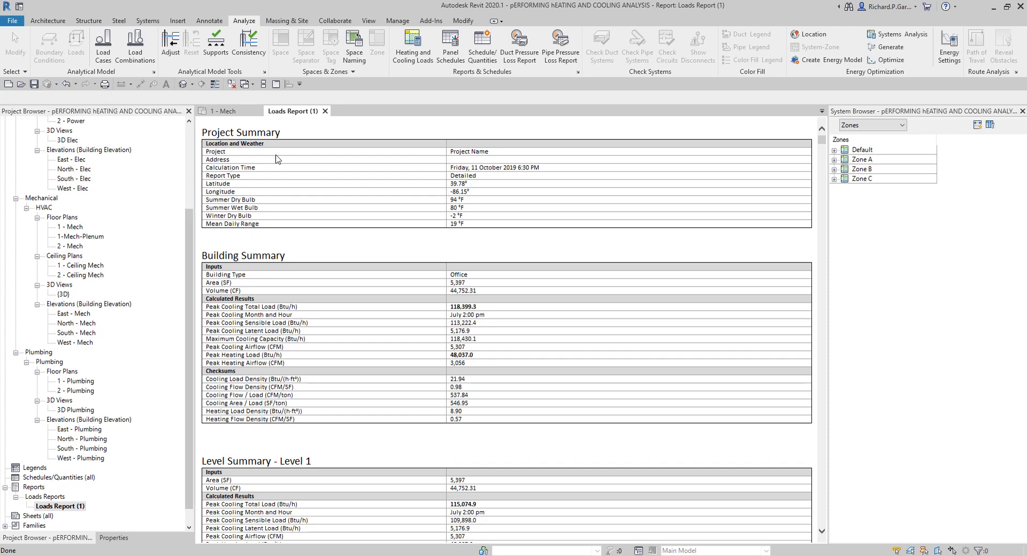
click(298, 133)
click(587, 242)
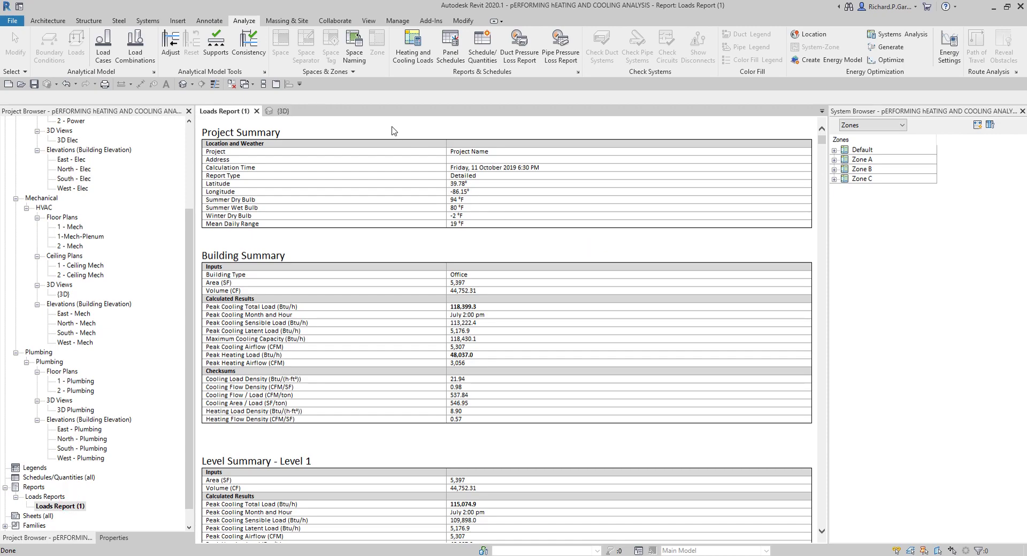
Create the energy analytical model of the building.
click(391, 127)
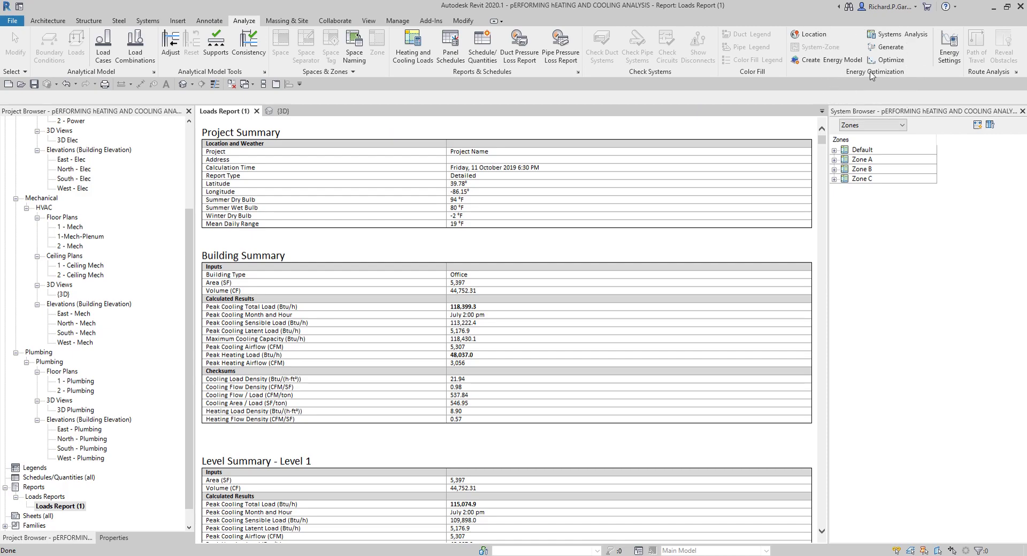
click(821, 62)
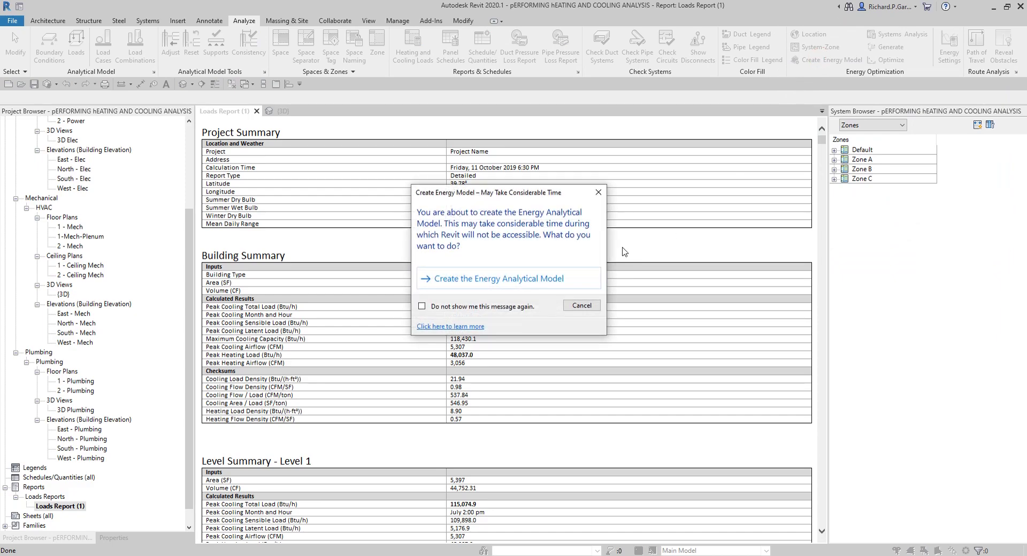
click(484, 281)
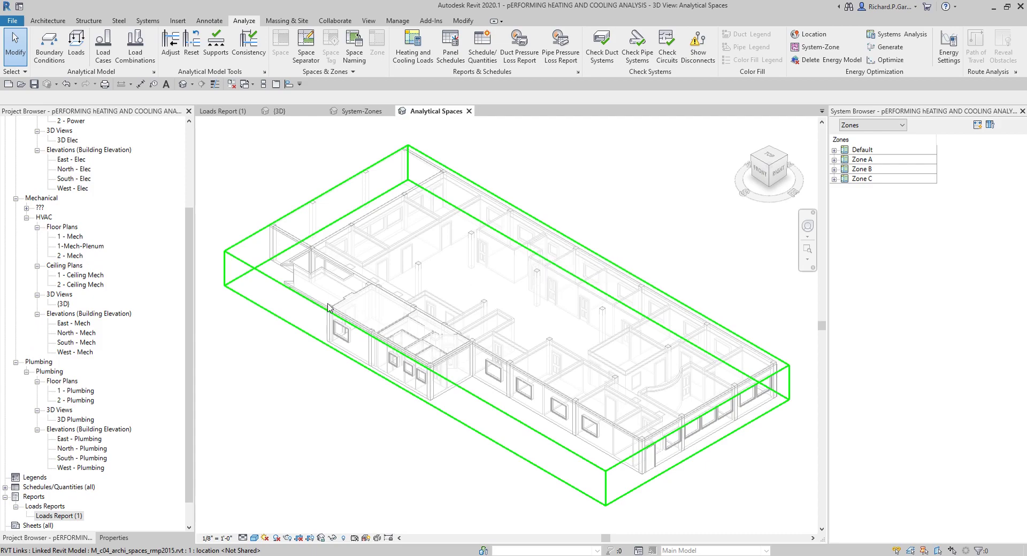
Expand the ??? group of 3D views under Mechanical and select the Analytical Spaces view.
click(27, 208)
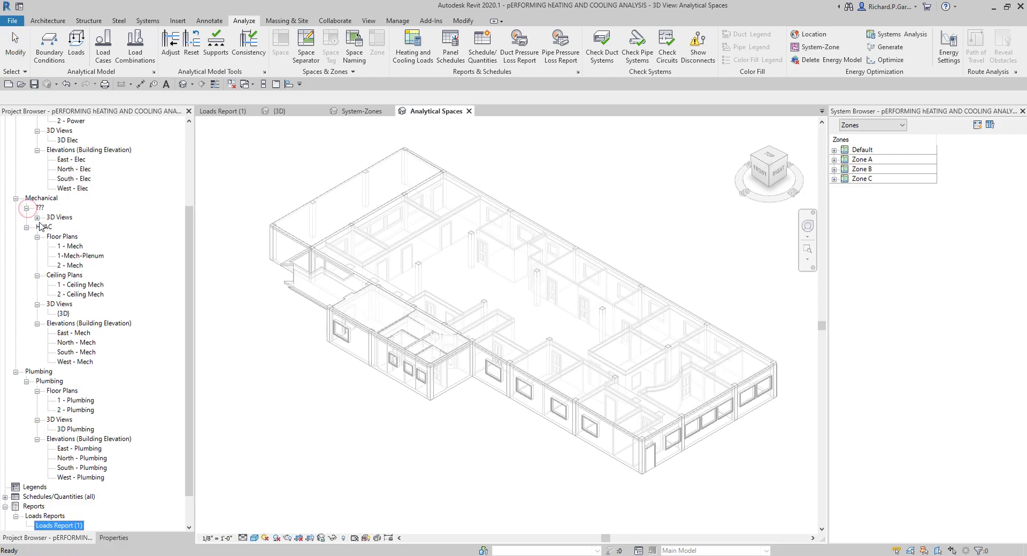
click(37, 218)
click(84, 228)
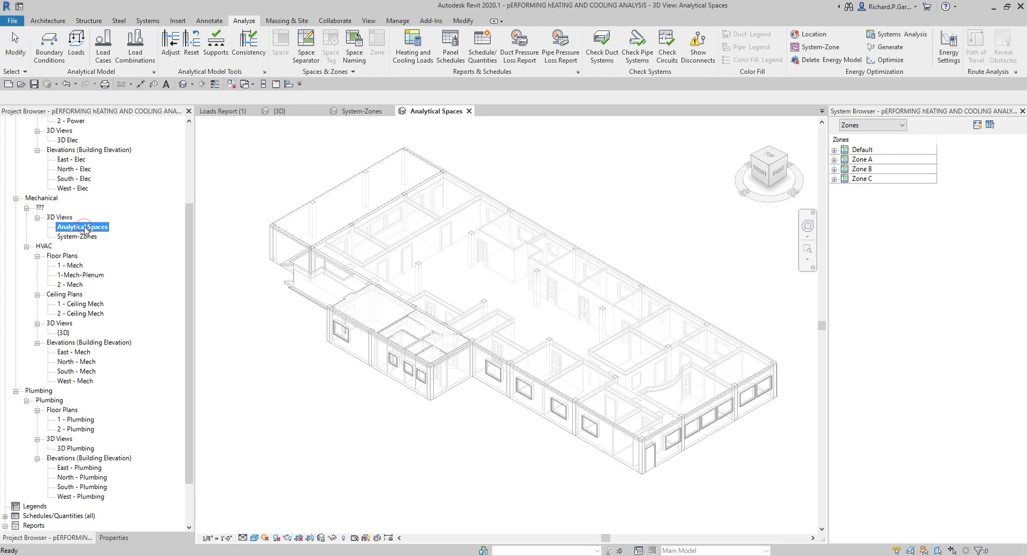
Orbit the building model and compare the Analytical Spaces and System-Zones 3D views, ending on Analytical Spaces.
shift+middle_drag(410, 471, 179, 291)
double_click(78, 236)
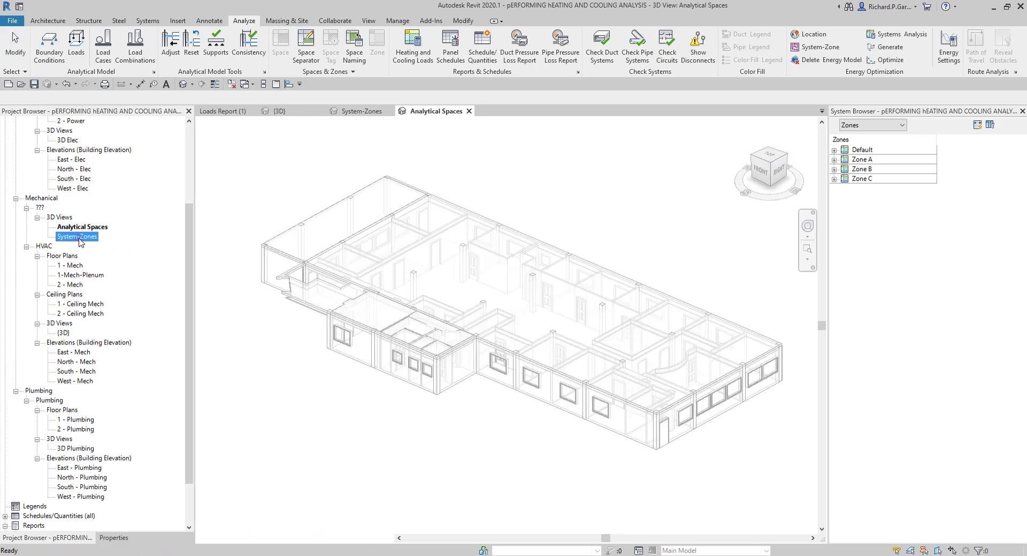
shift+middle_drag(387, 457, 351, 415)
double_click(94, 227)
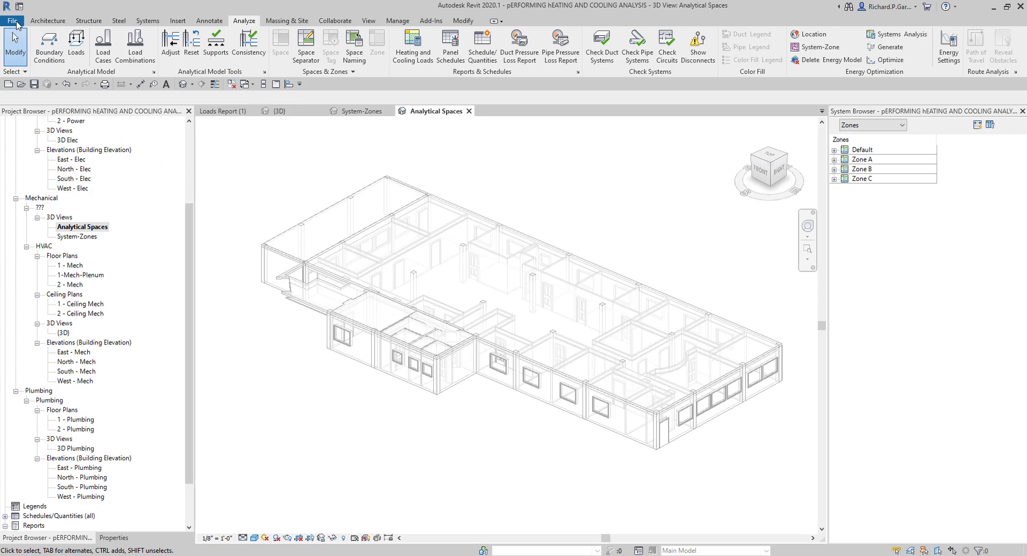
Start a gbXML export of the model with the Use Energy Settings method.
click(16, 24)
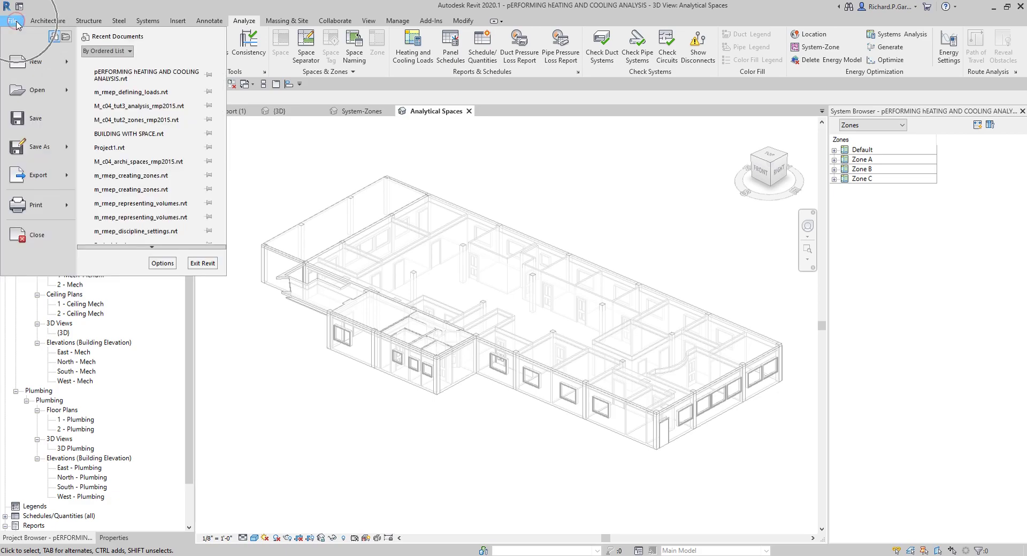
click(62, 172)
click(150, 190)
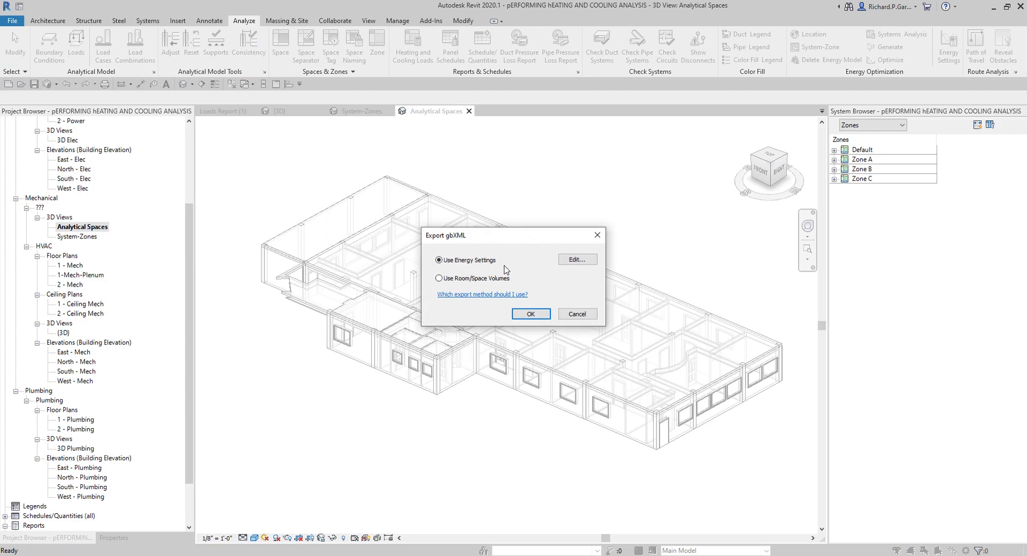
click(489, 264)
click(533, 315)
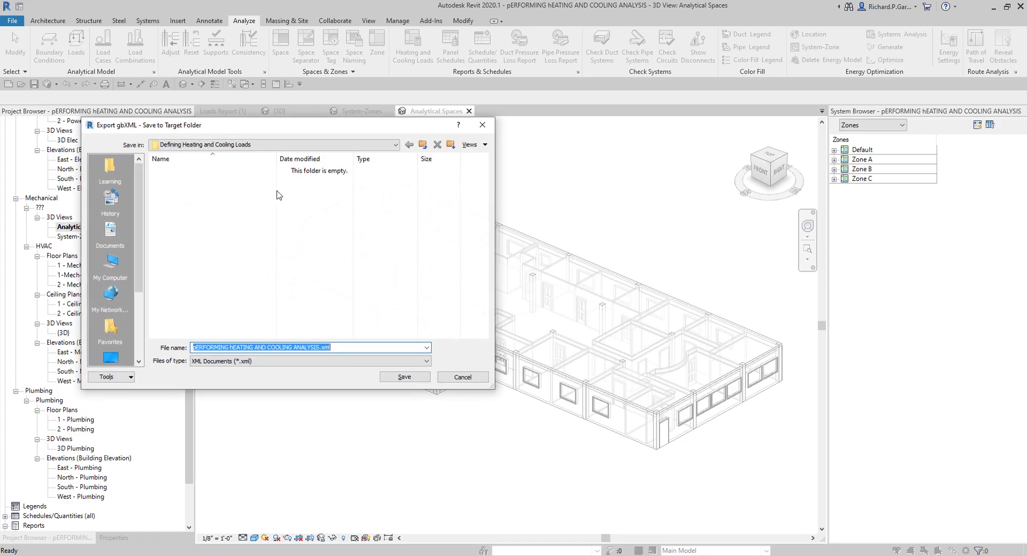
Save the gbXML export as PROJECT GBXML FILE in the Project folder within Documents.
click(109, 230)
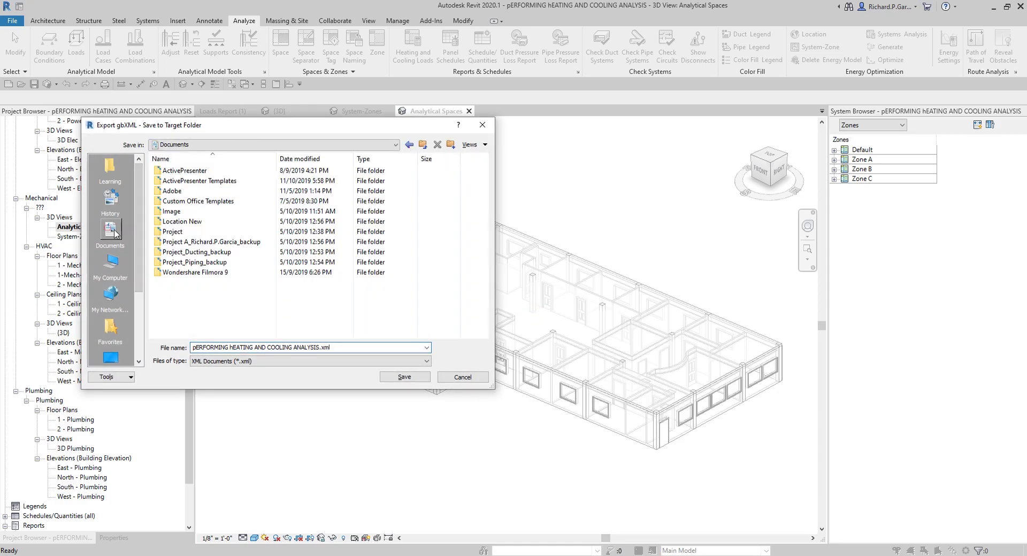
double_click(175, 233)
click(265, 349)
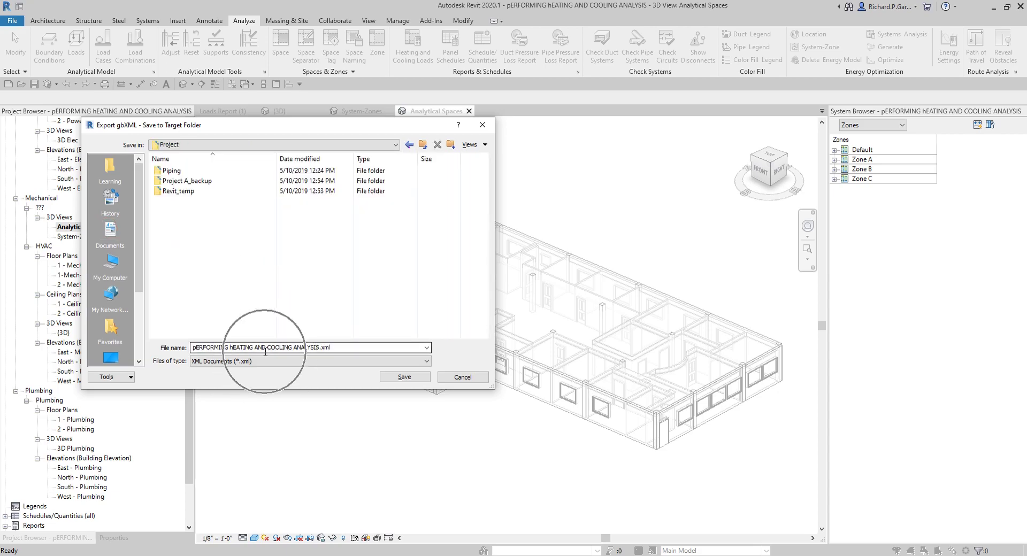
triple_click(313, 348)
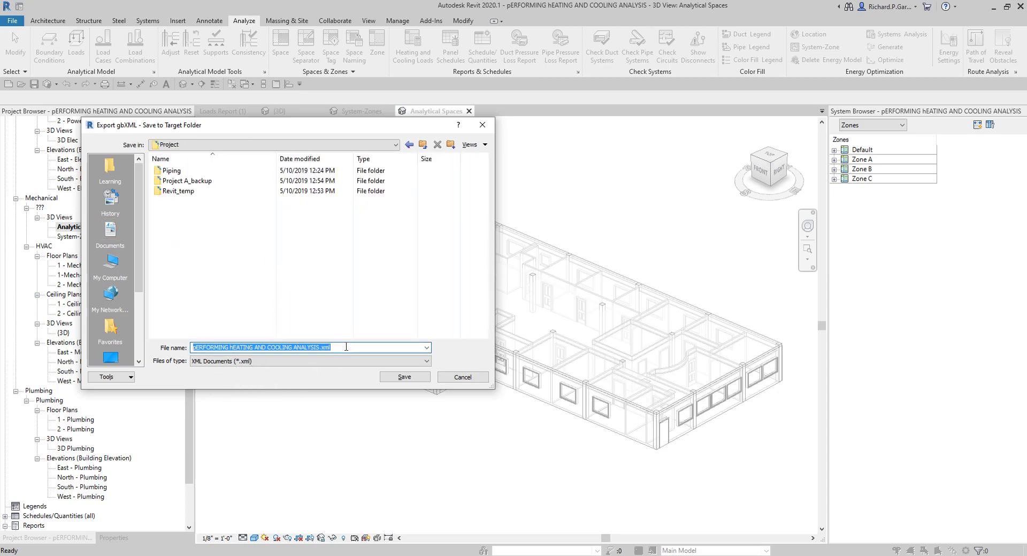
text(pro)
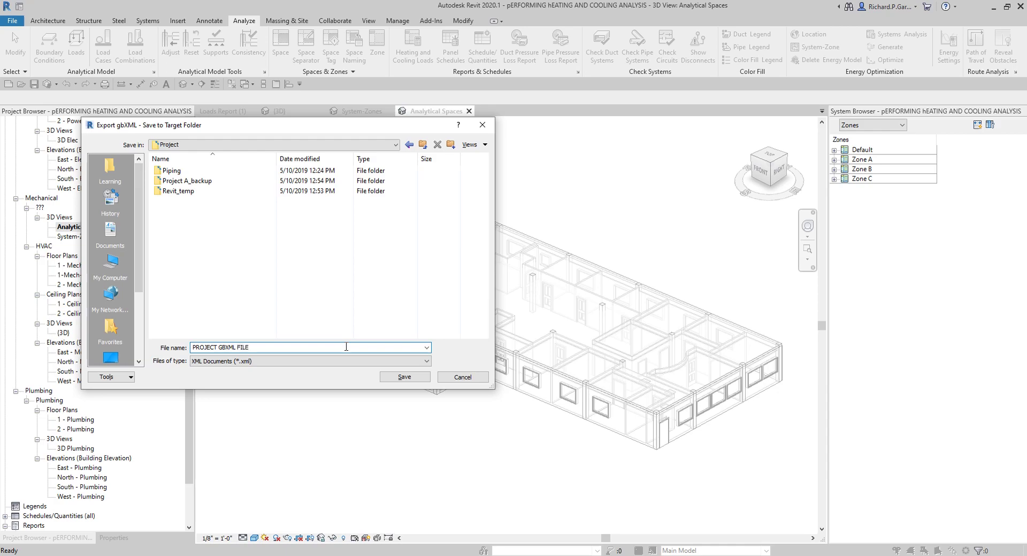
click(412, 377)
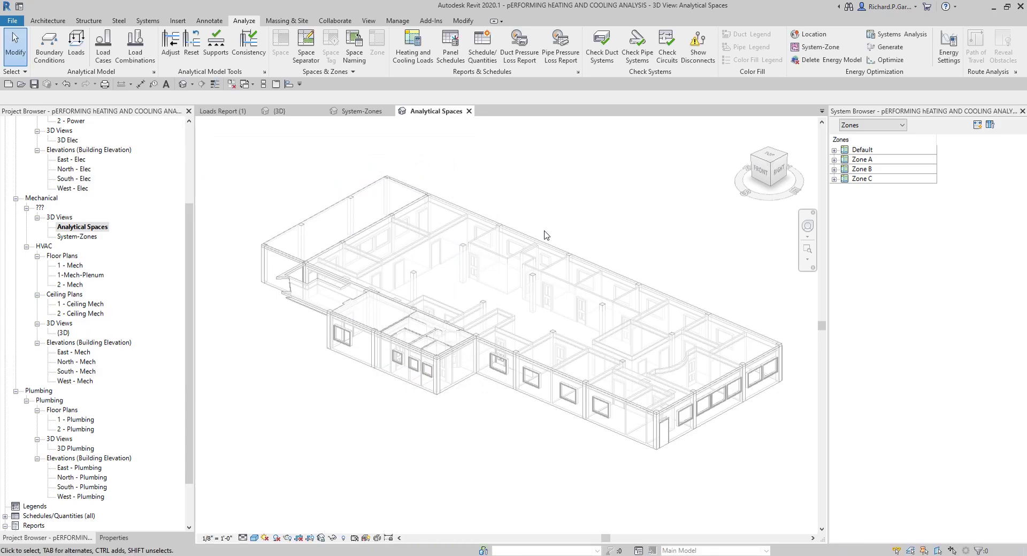
Switch to File Explorer, locate PROJECT GBXML FILE in the Project folder within Documents, and close the window.
key(super+e)
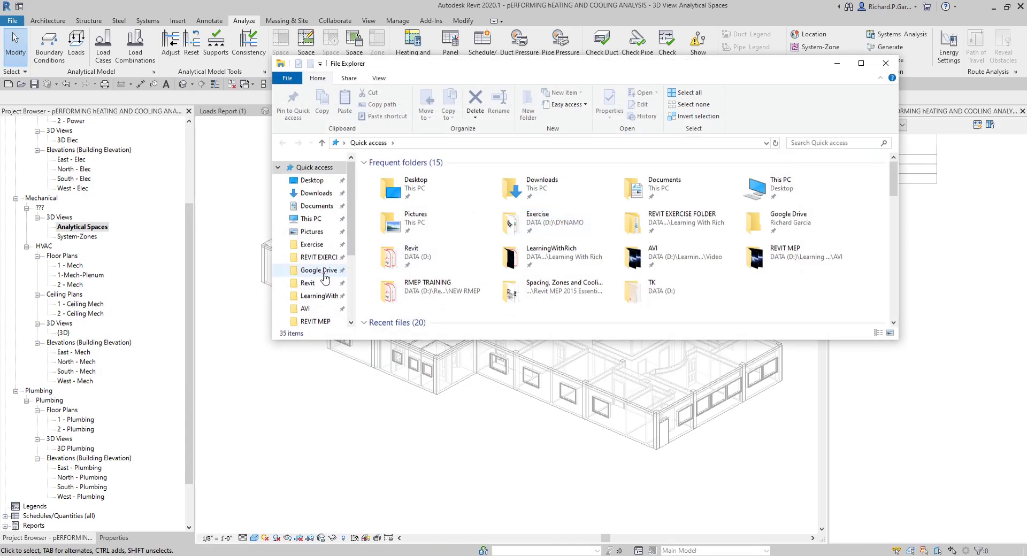
click(325, 273)
click(316, 206)
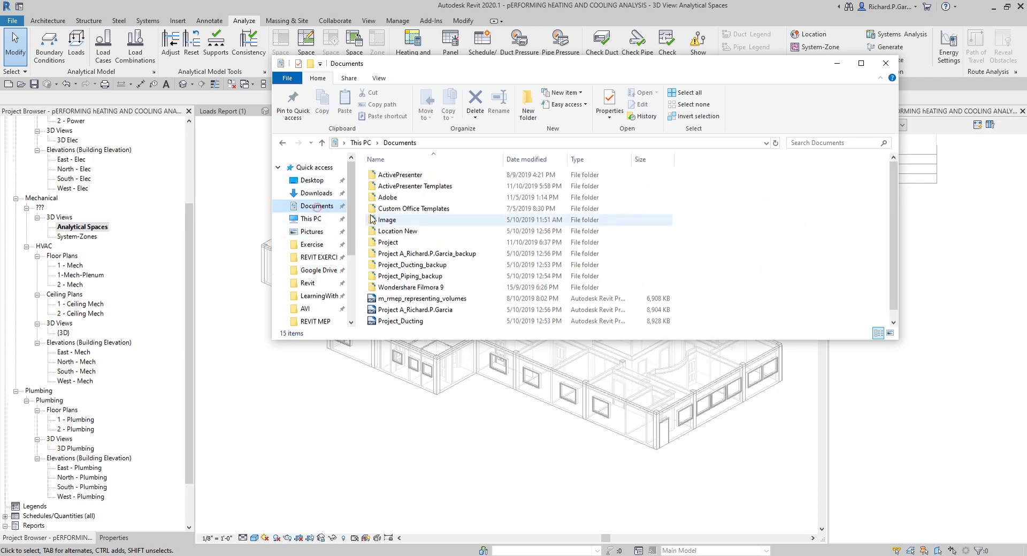
double_click(389, 244)
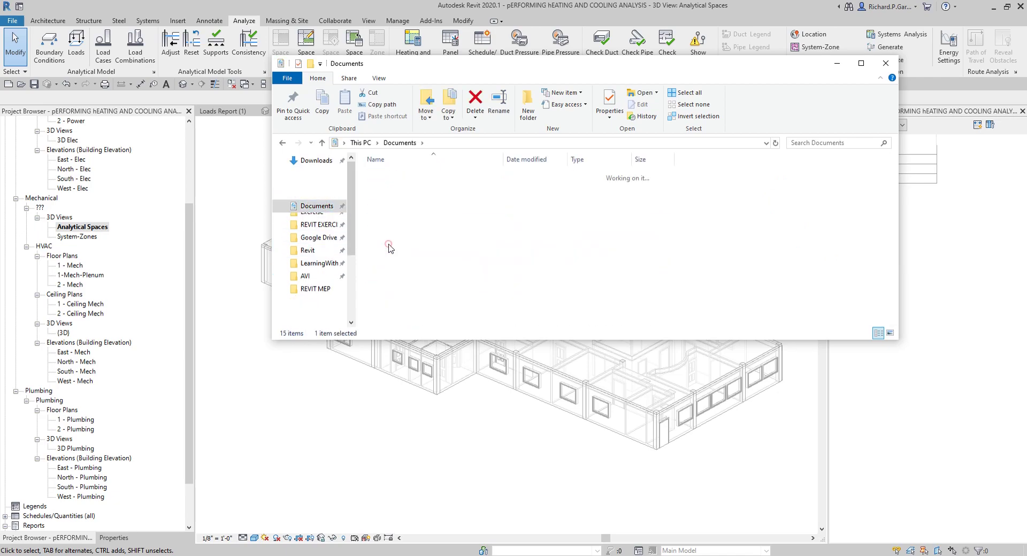
click(416, 235)
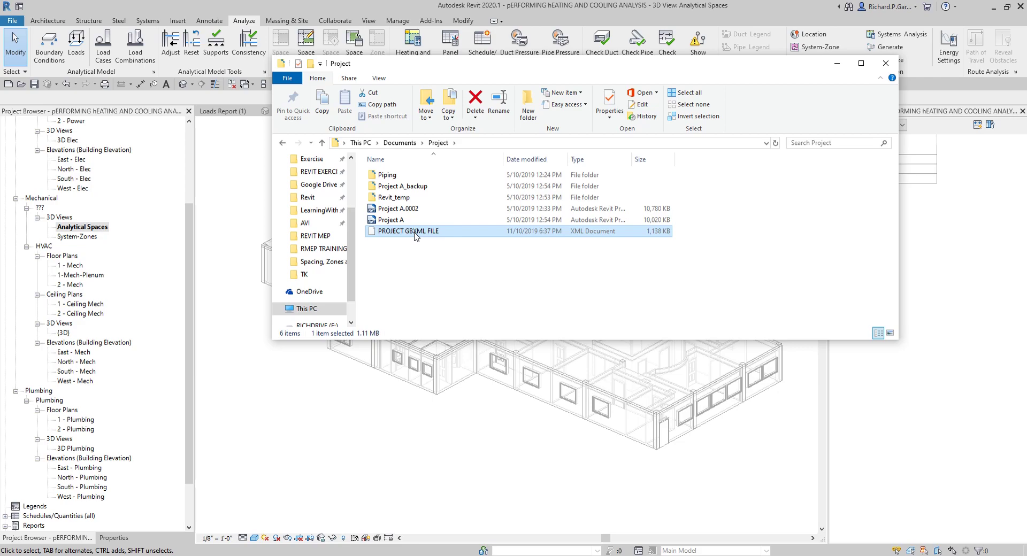
click(885, 63)
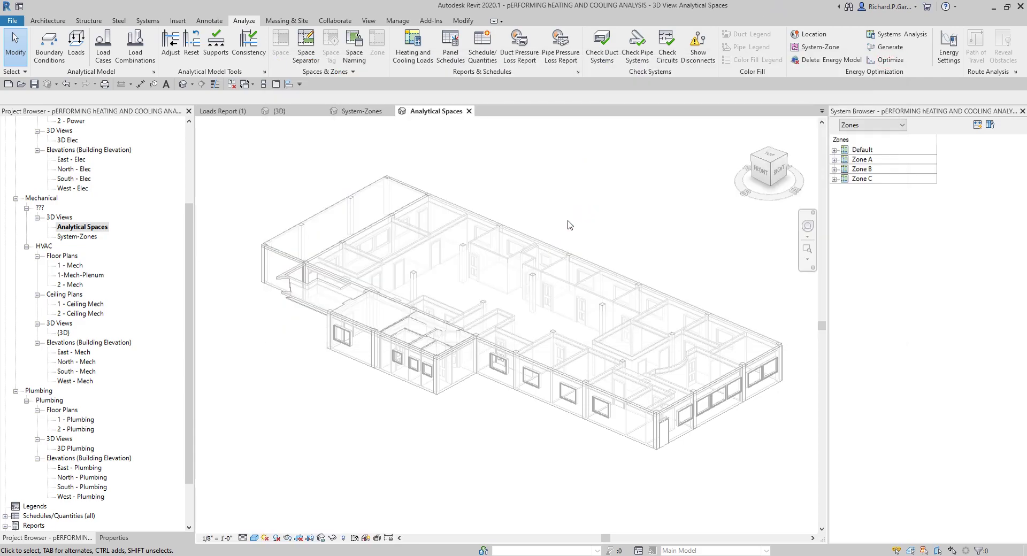
Review the heating and cooling loads details for Zone A and its 101 CEO-Office space, leaving the settings unsaved.
click(417, 60)
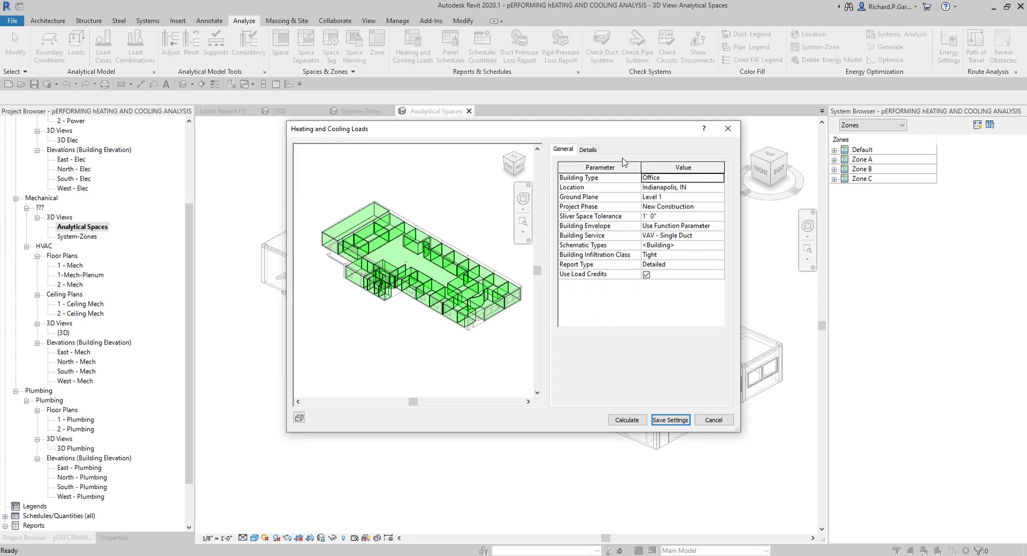
click(588, 150)
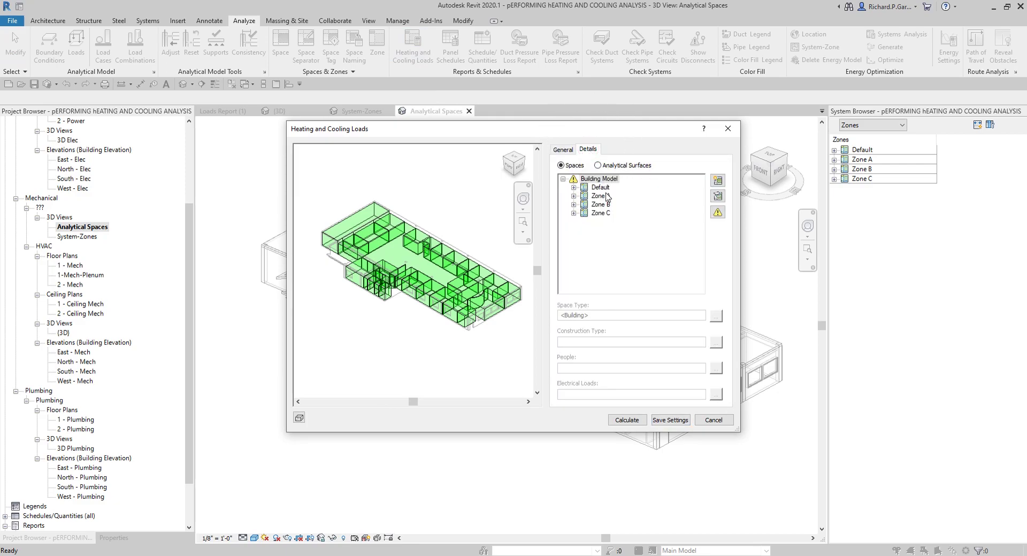
click(601, 196)
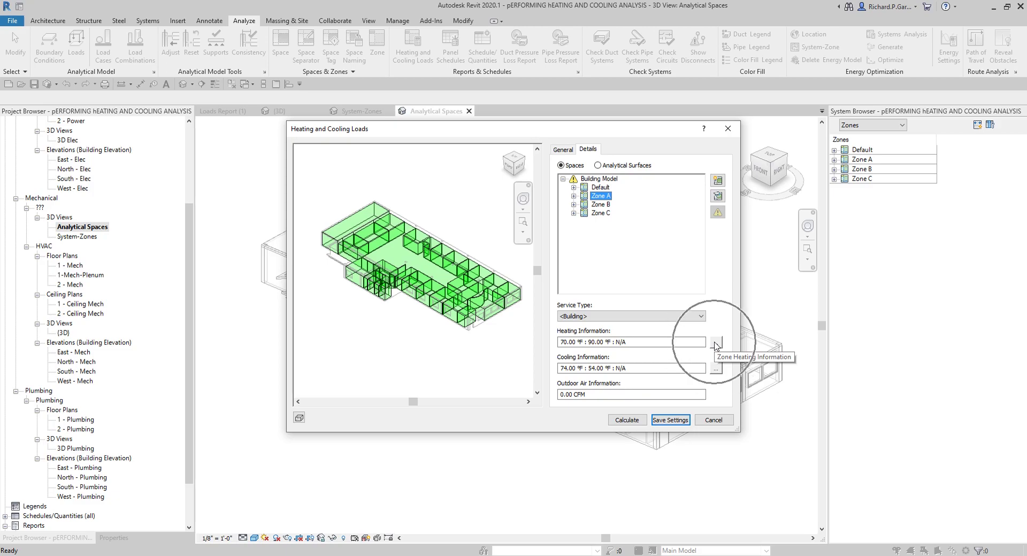
click(573, 196)
click(617, 189)
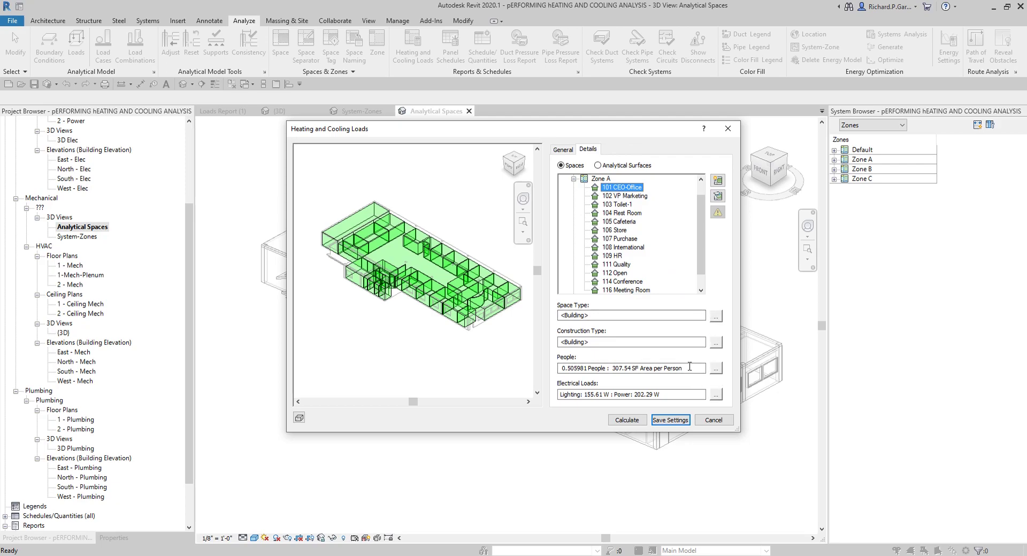
click(711, 420)
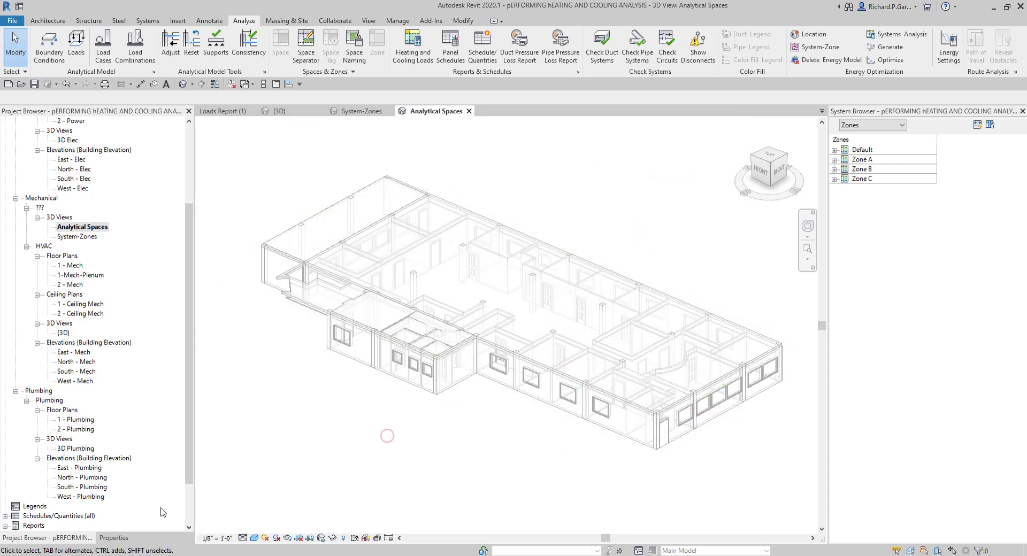
Reopen Loads Report (1) from the project's loads reports to view its summaries.
click(88, 496)
scroll(94, 495, down, 2)
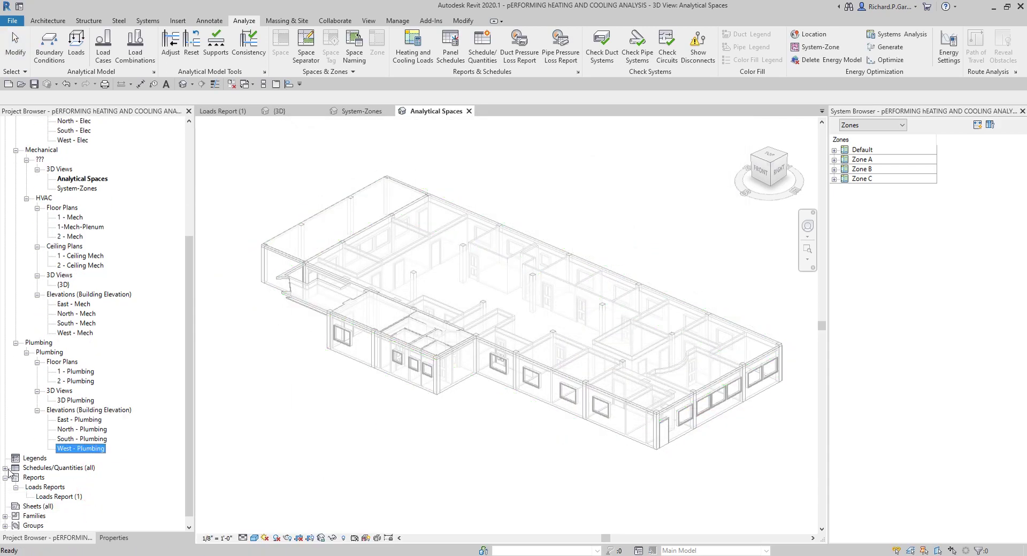
double_click(65, 497)
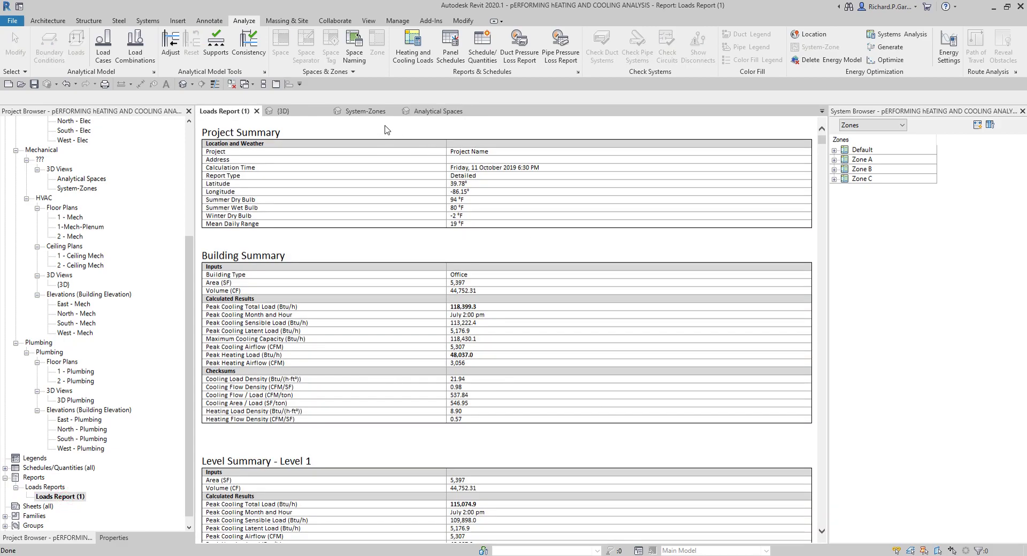
click(422, 130)
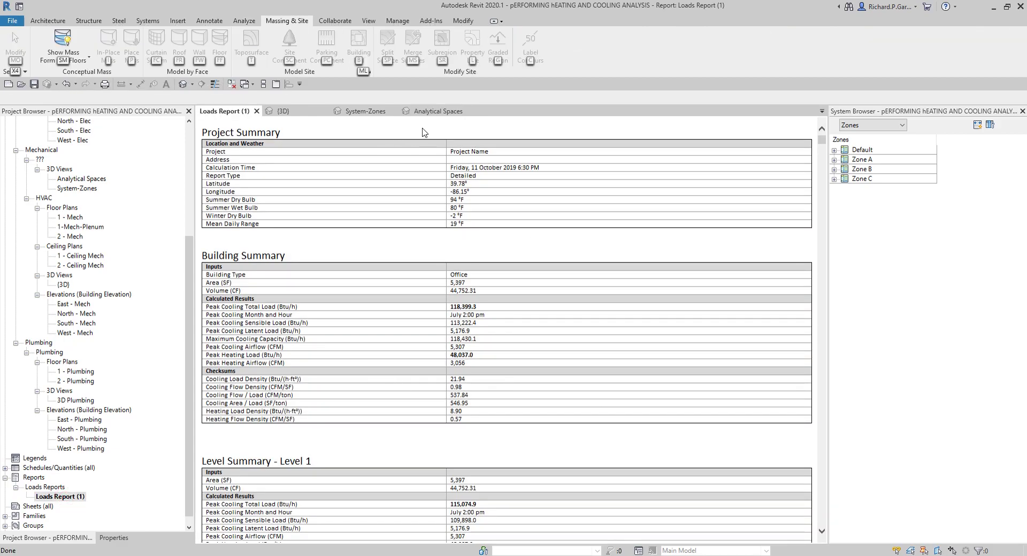